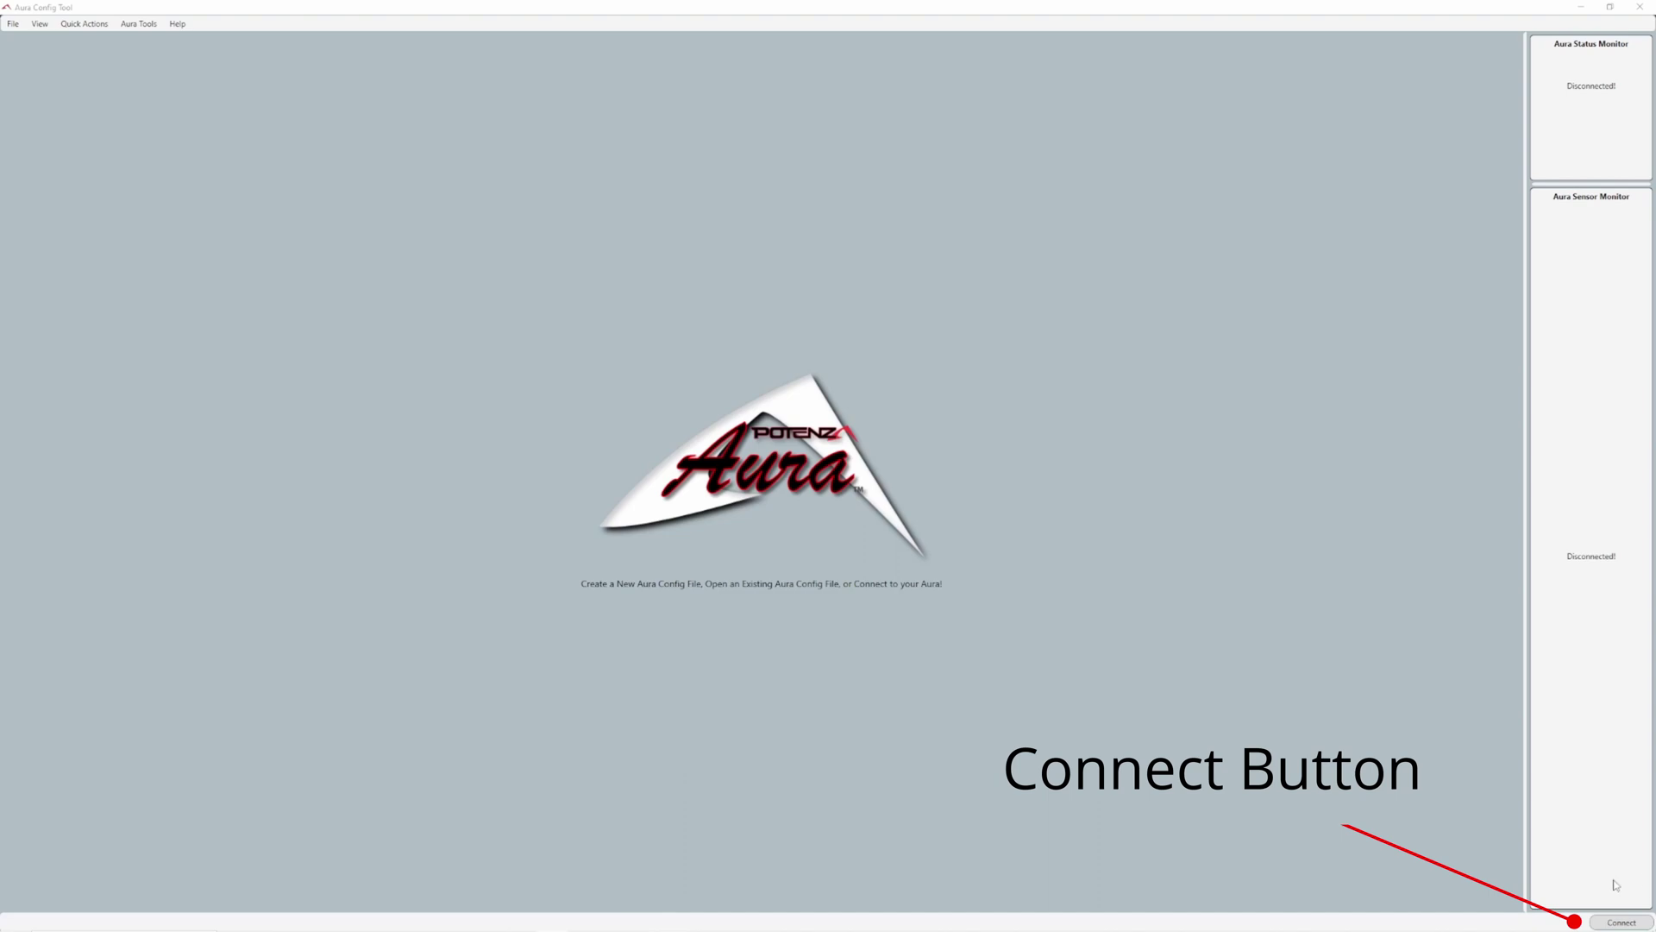
# Connect to the Aura module, showing the RV8 60E G2 with firmware v1.21.
pyautogui.click(1597, 922)
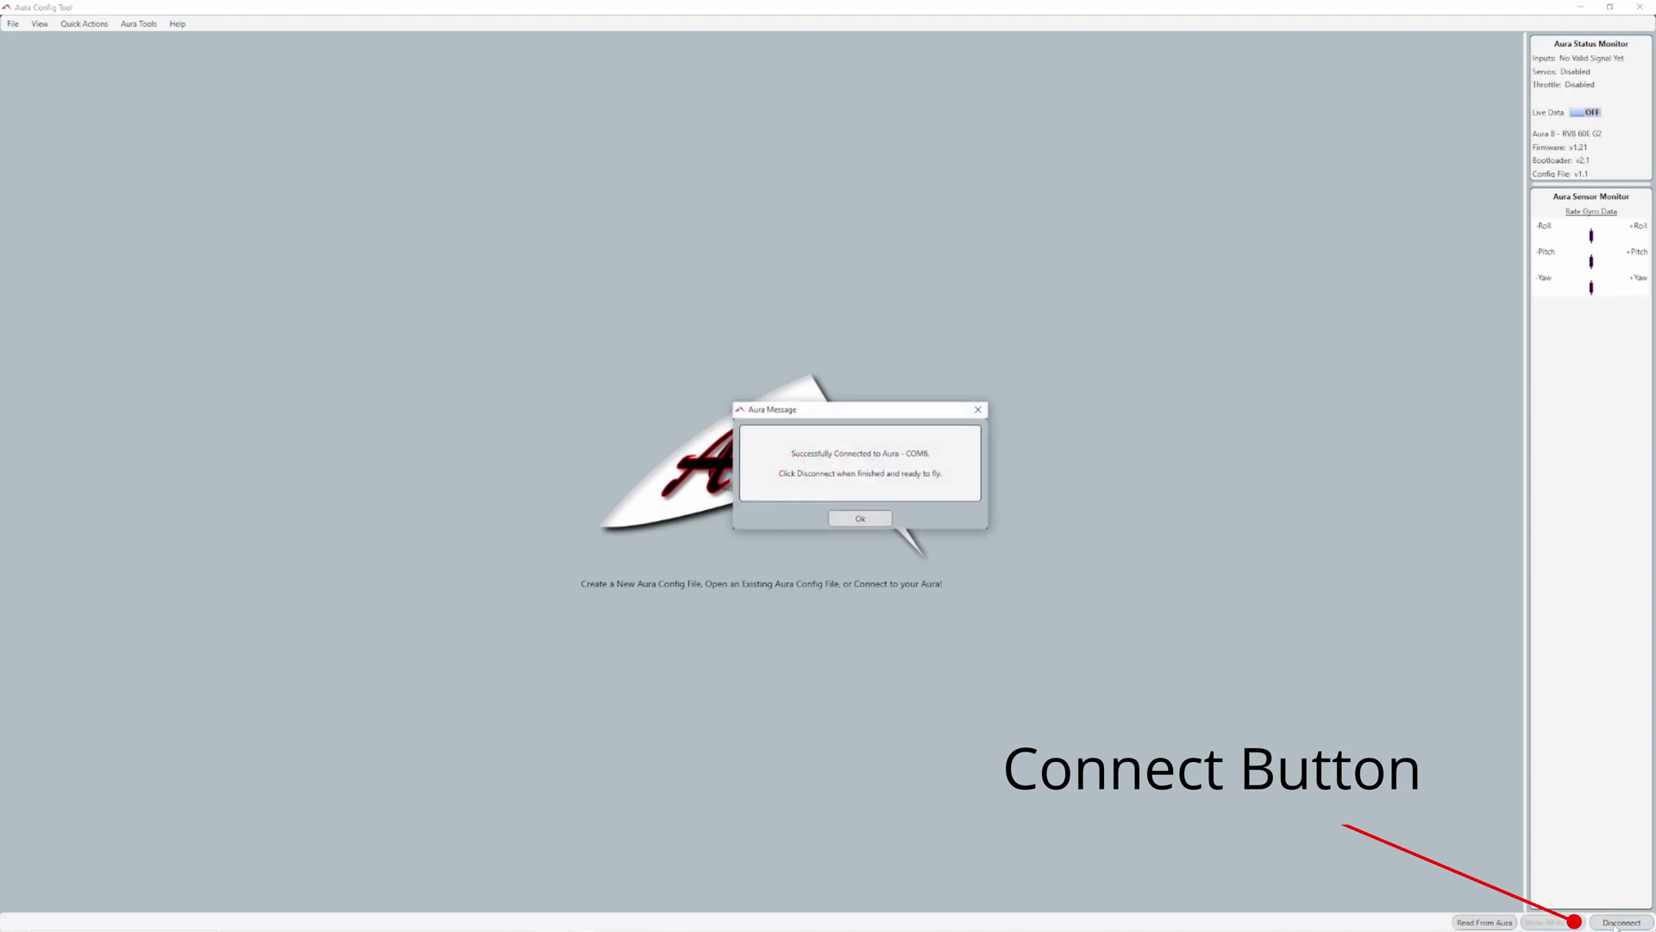
# Read the configuration from the Aura and view Flight Mode 1, ROCKY SPORT.
pyautogui.click(860, 519)
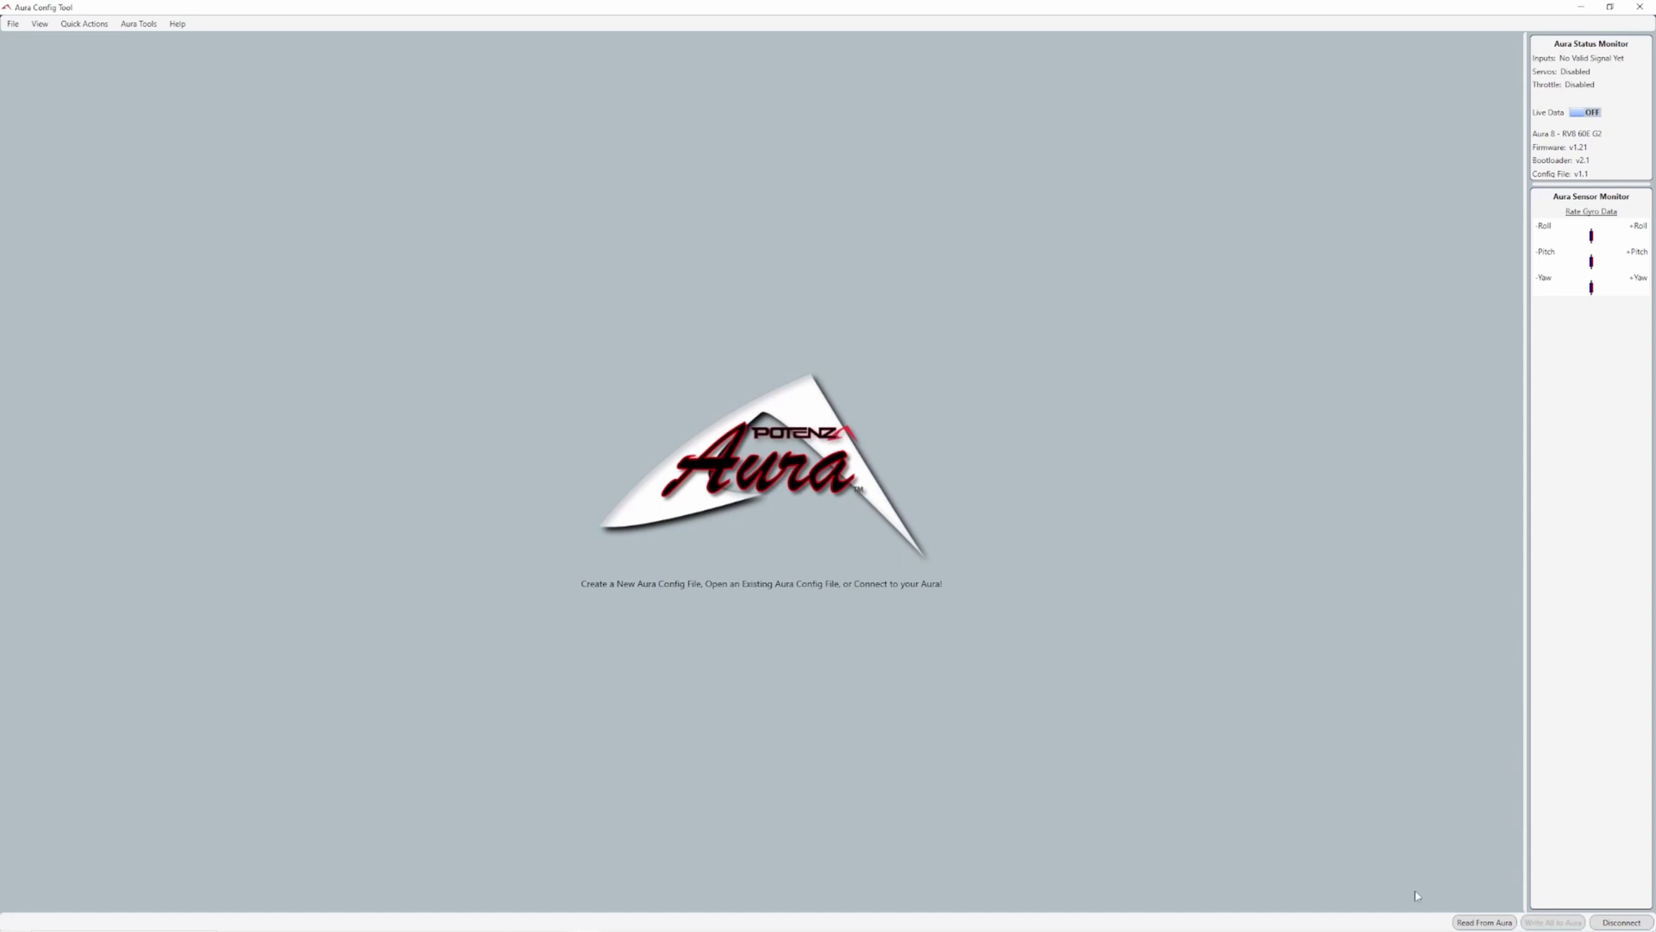
pyautogui.click(1468, 921)
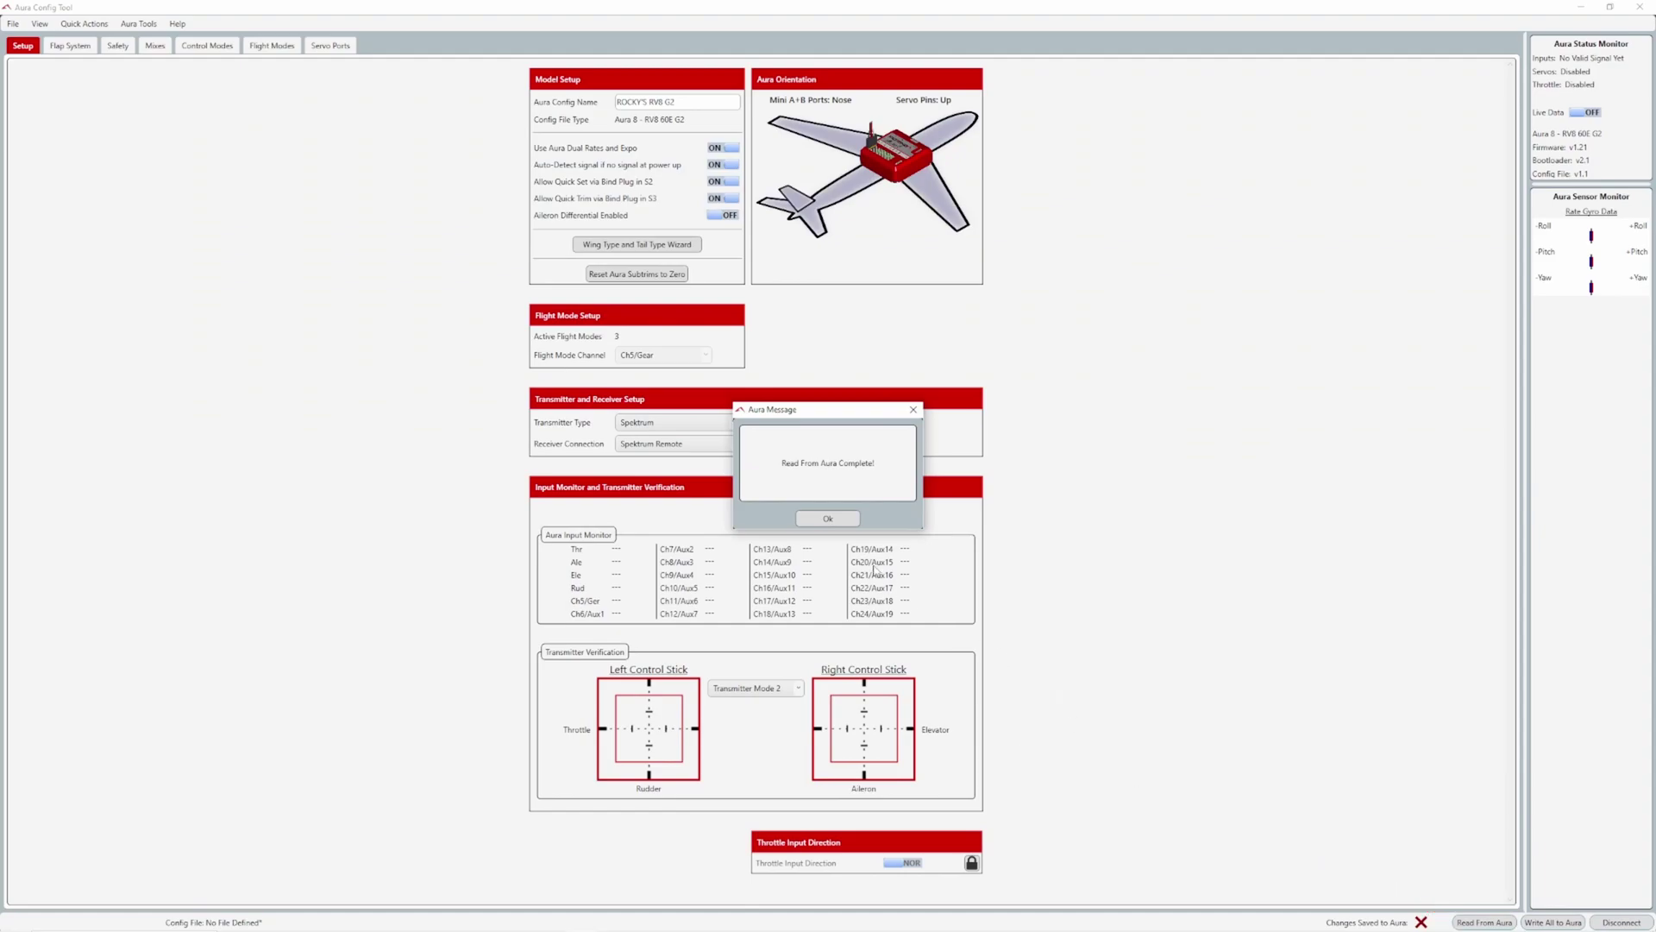
pyautogui.click(827, 519)
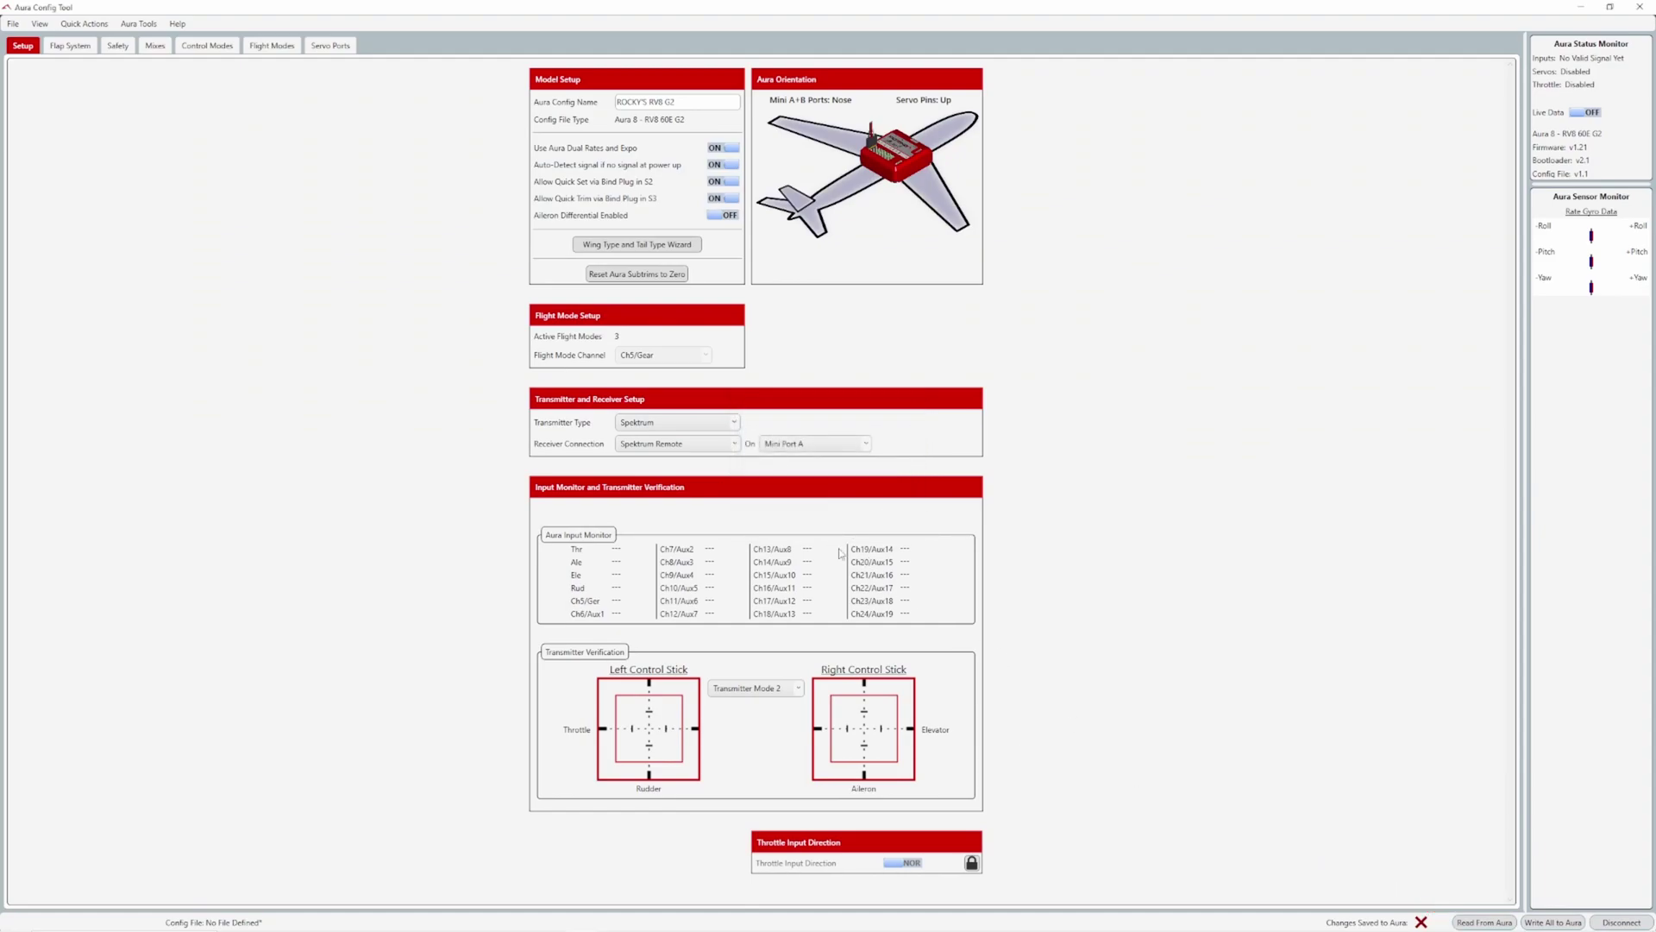
pyautogui.tripleClick(704, 105)
pyautogui.click(779, 417)
pyautogui.click(269, 48)
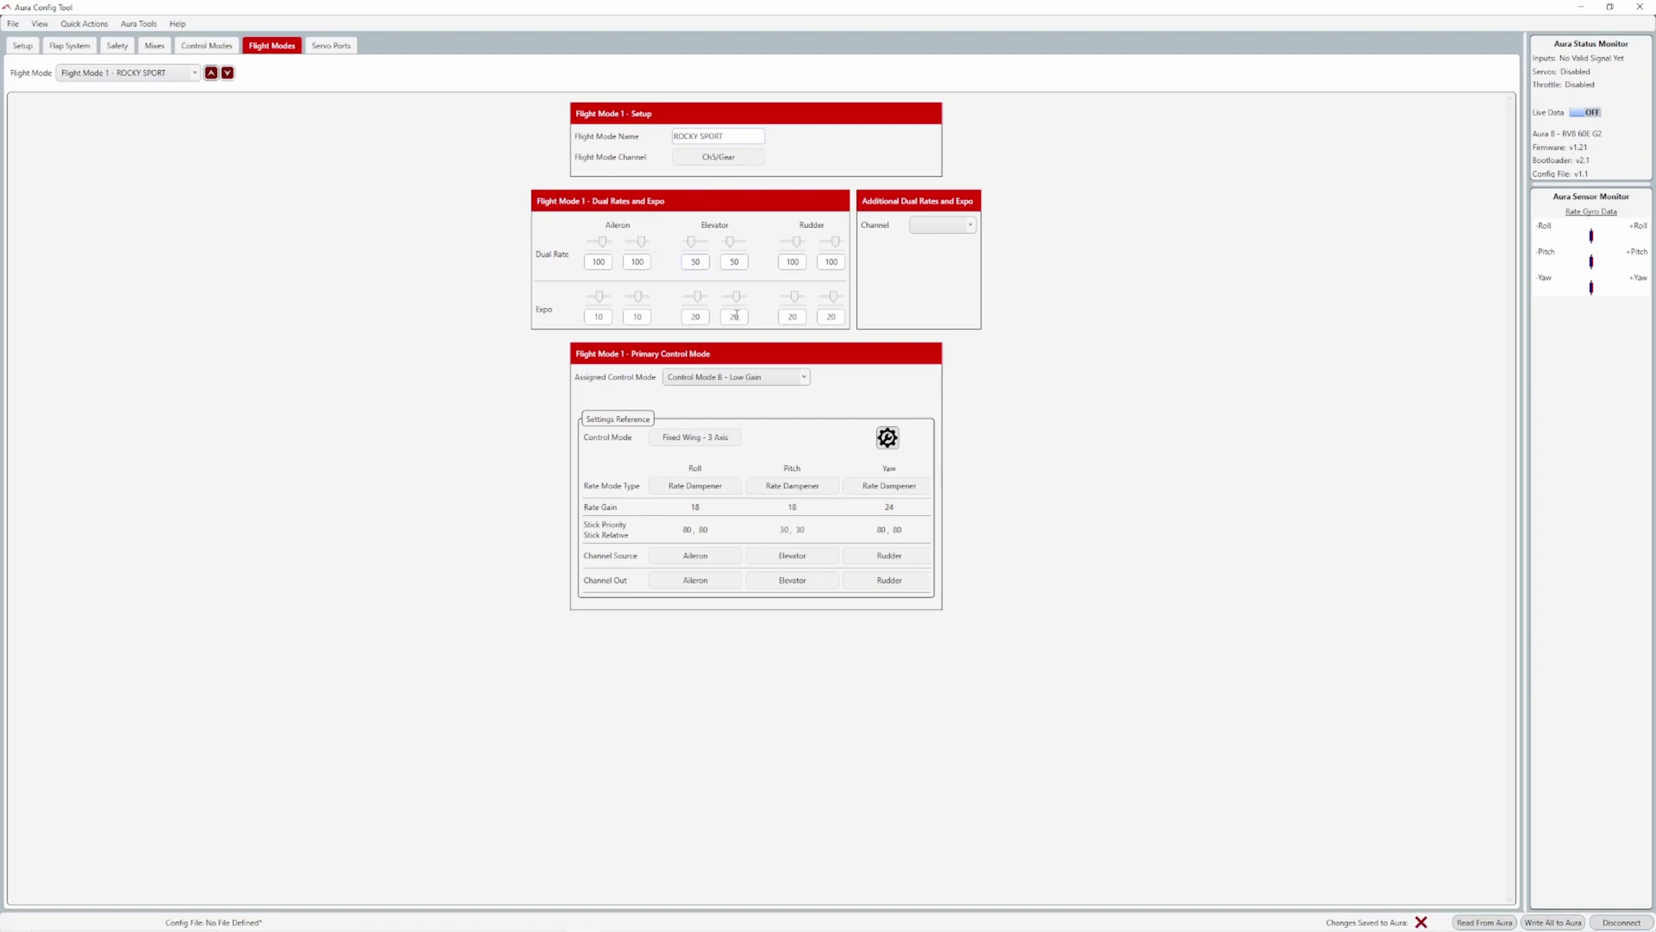
# Select Flight Mode 3 - ROCKY HARDCORE to see its 150 dual rates and Max Gain control.
pyautogui.click(194, 74)
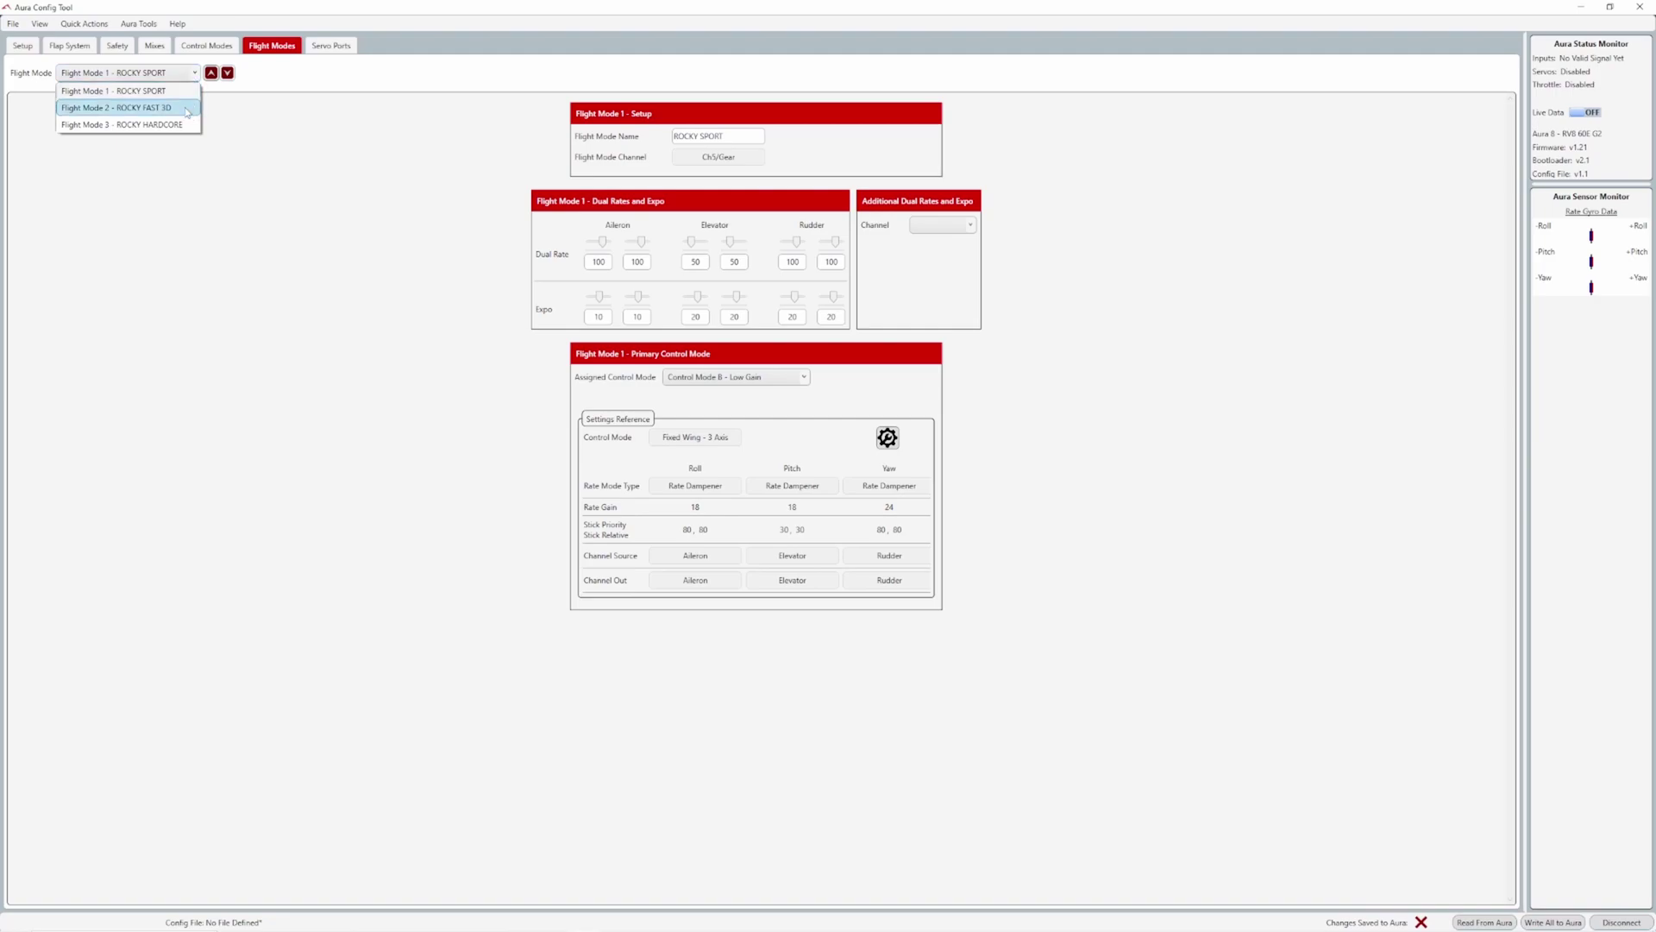
pyautogui.click(322, 114)
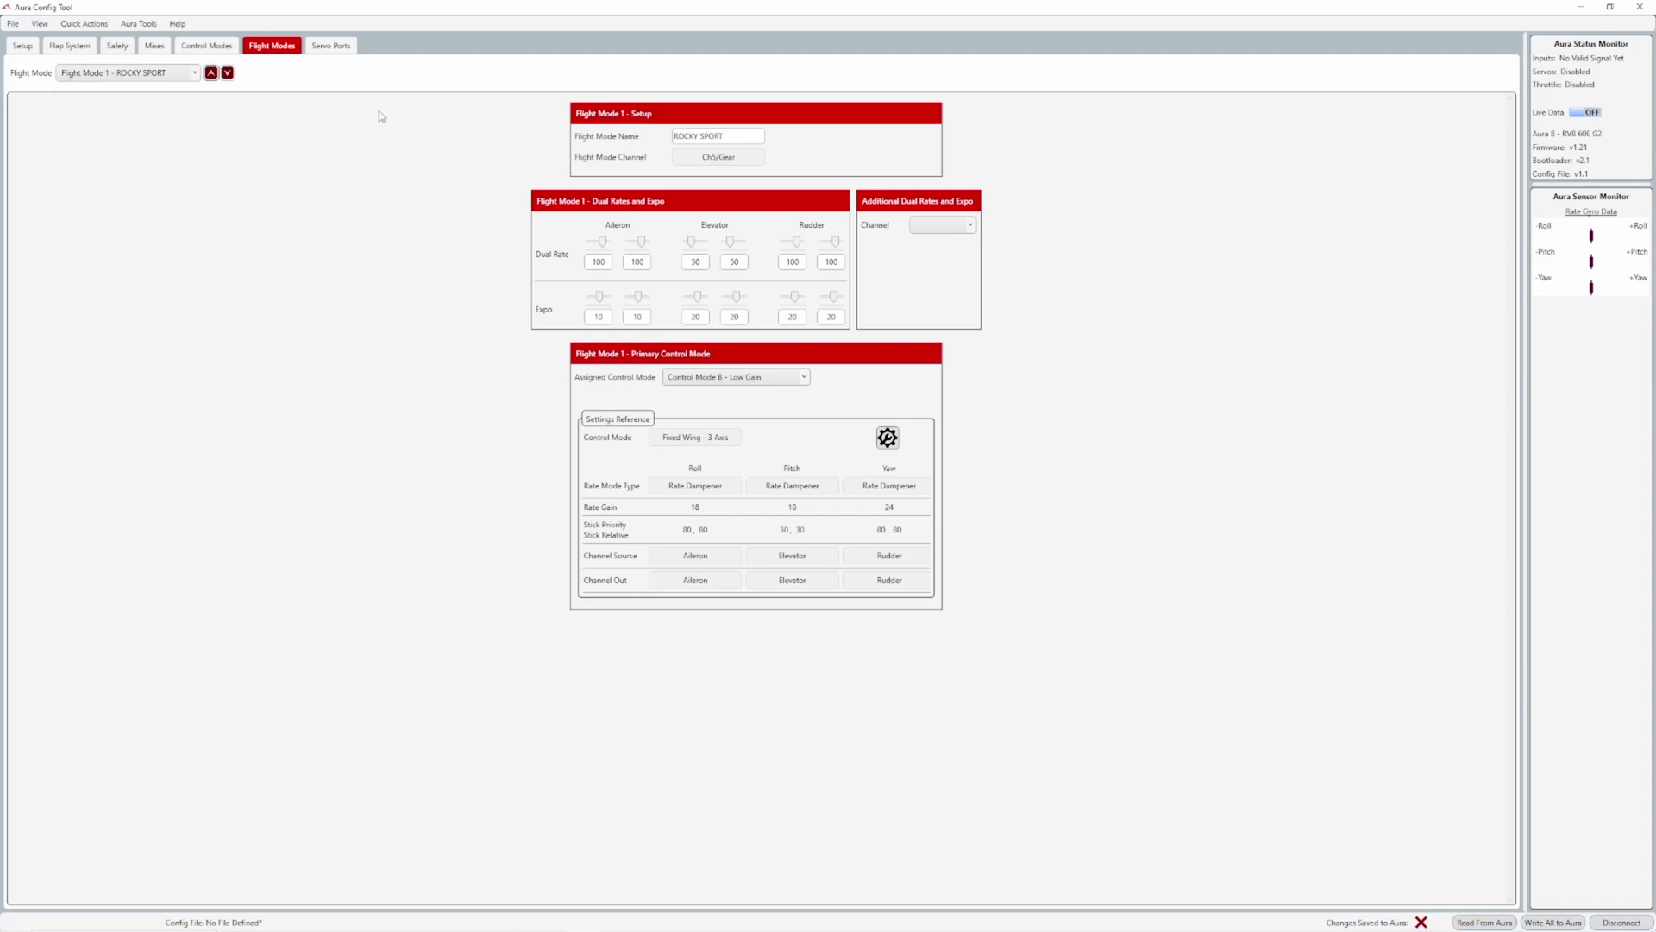
pyautogui.click(173, 71)
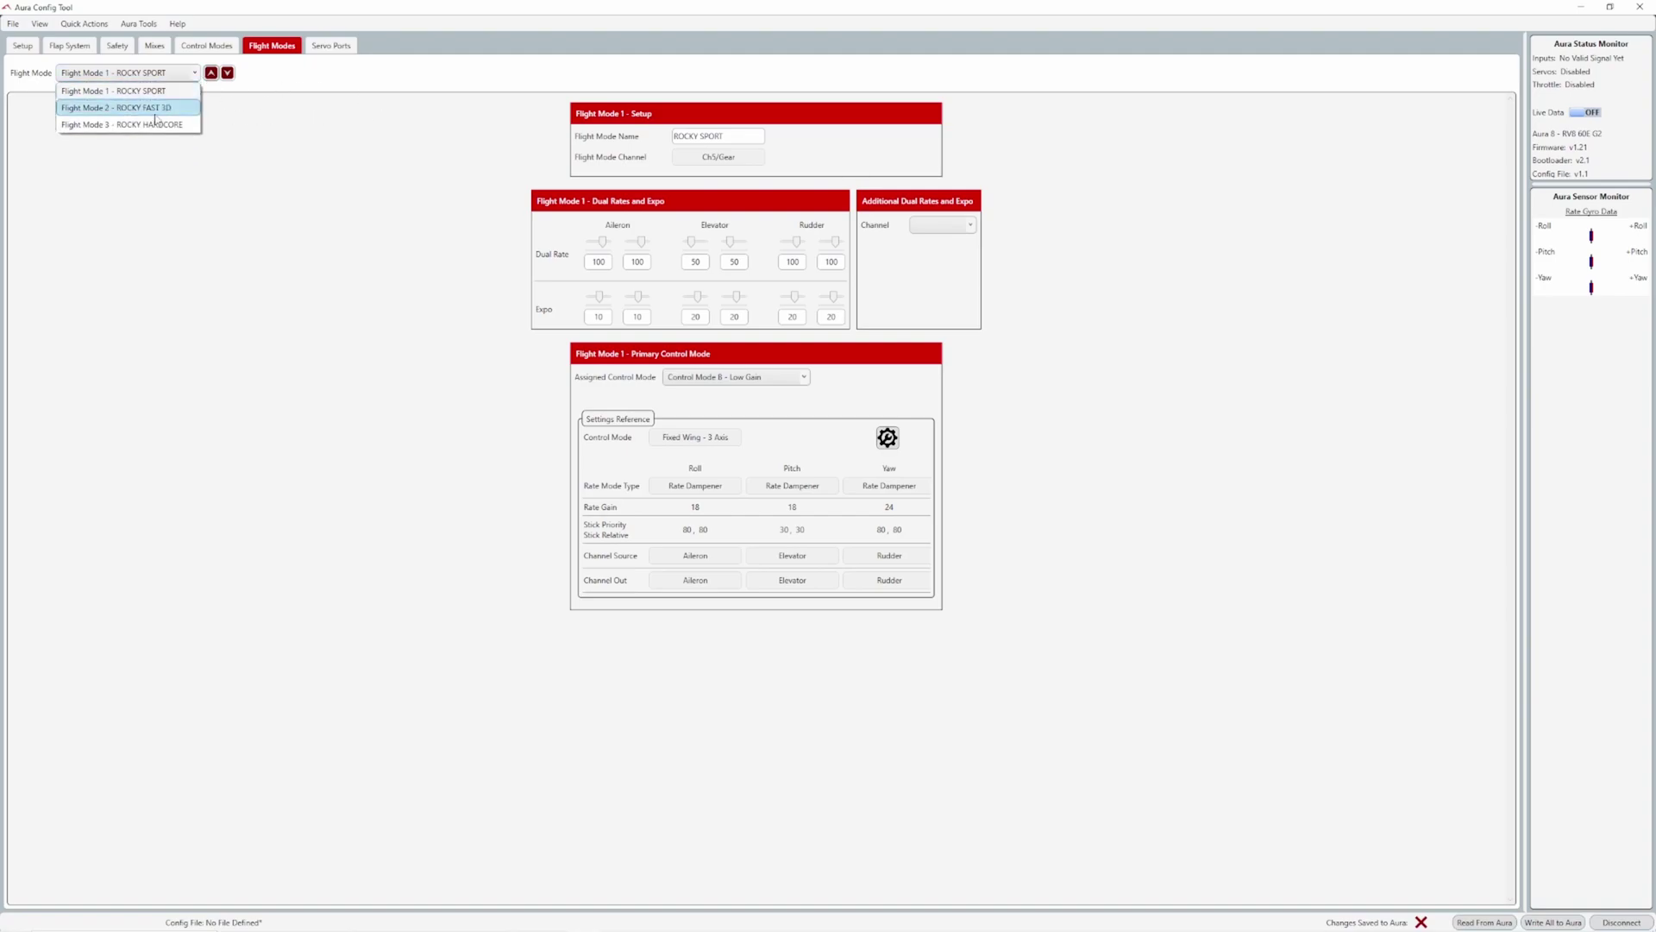
pyautogui.click(196, 126)
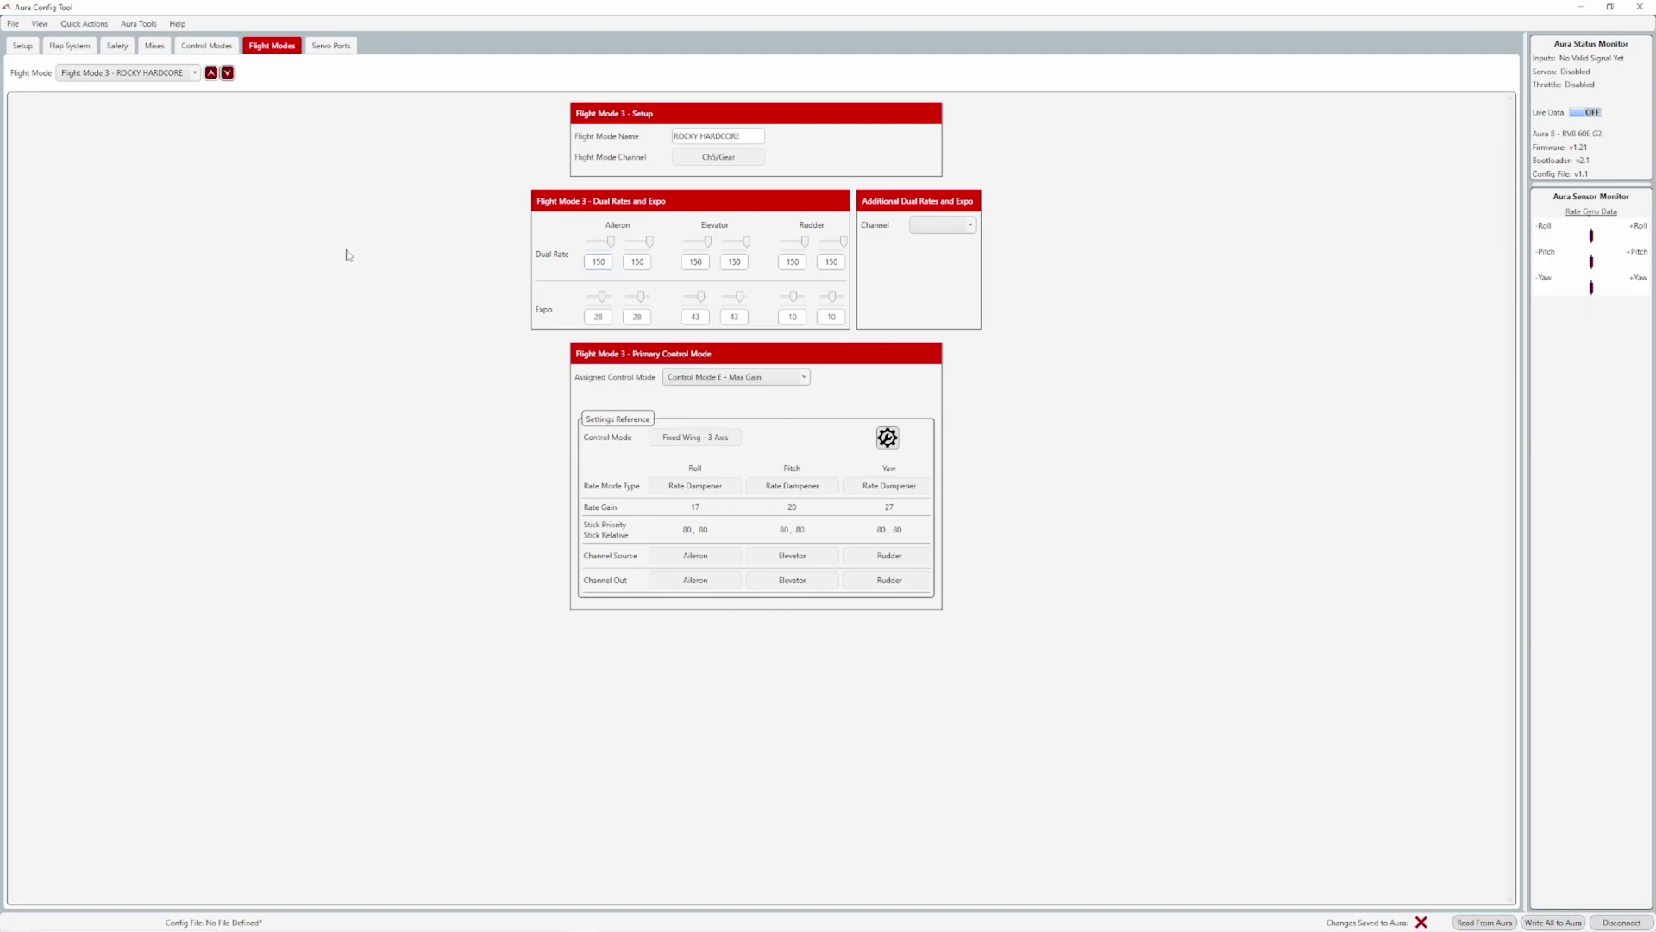
pyautogui.click(141, 26)
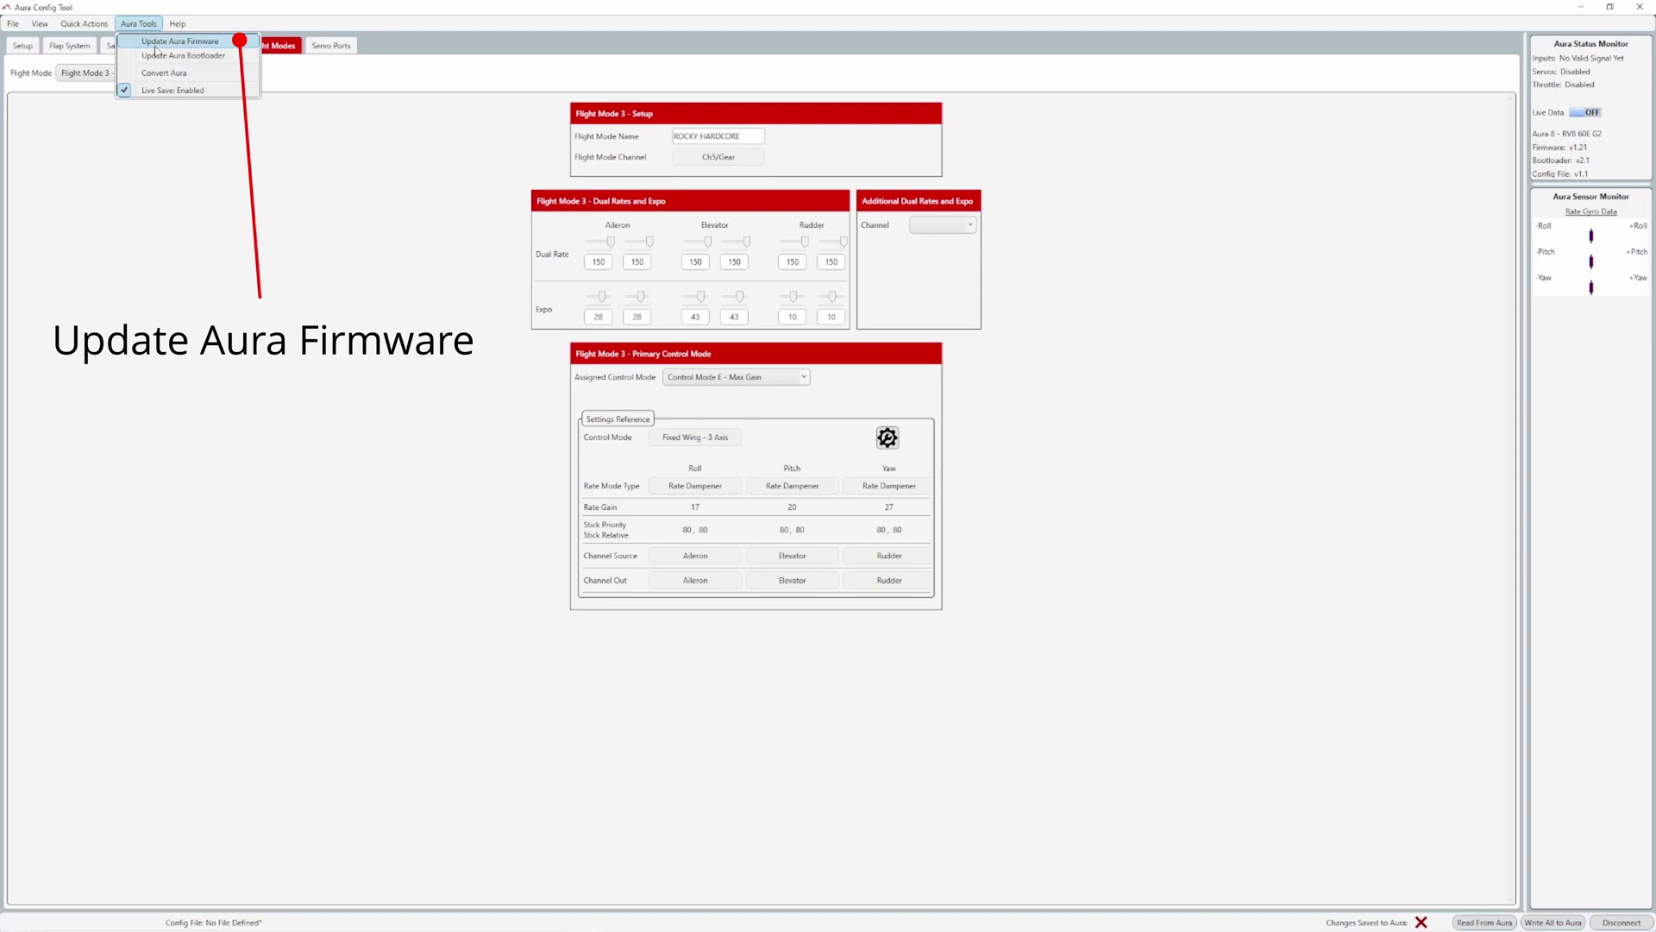
# Check for firmware updates and find nothing newer than v1.21.
pyautogui.click(156, 43)
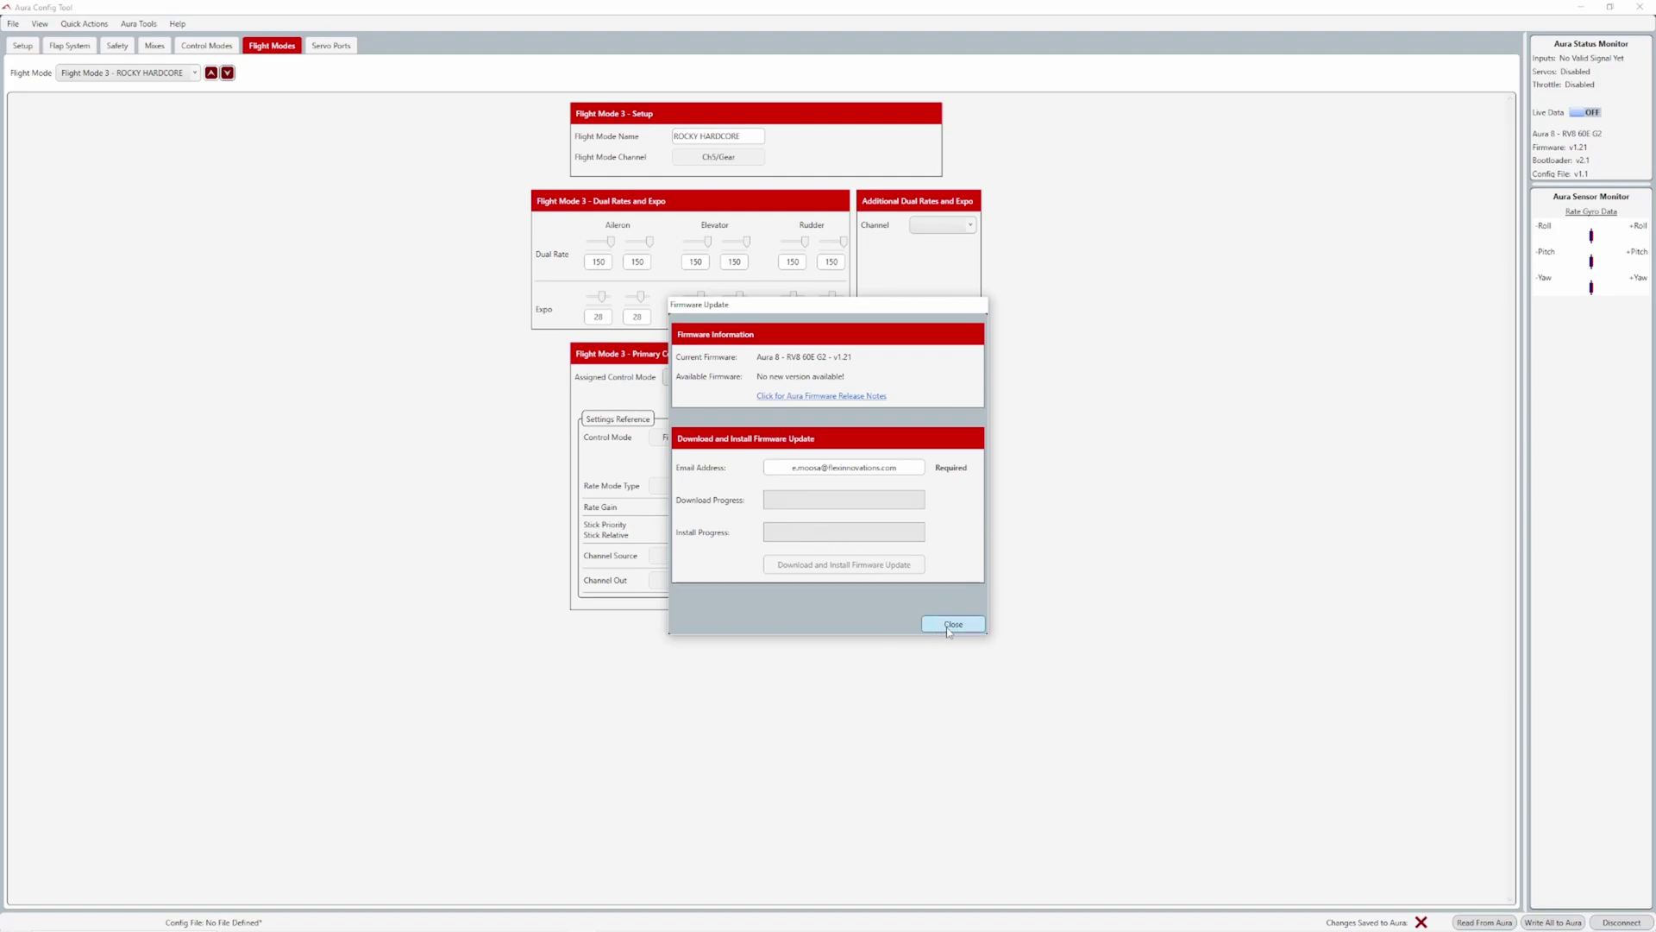
pyautogui.click(953, 623)
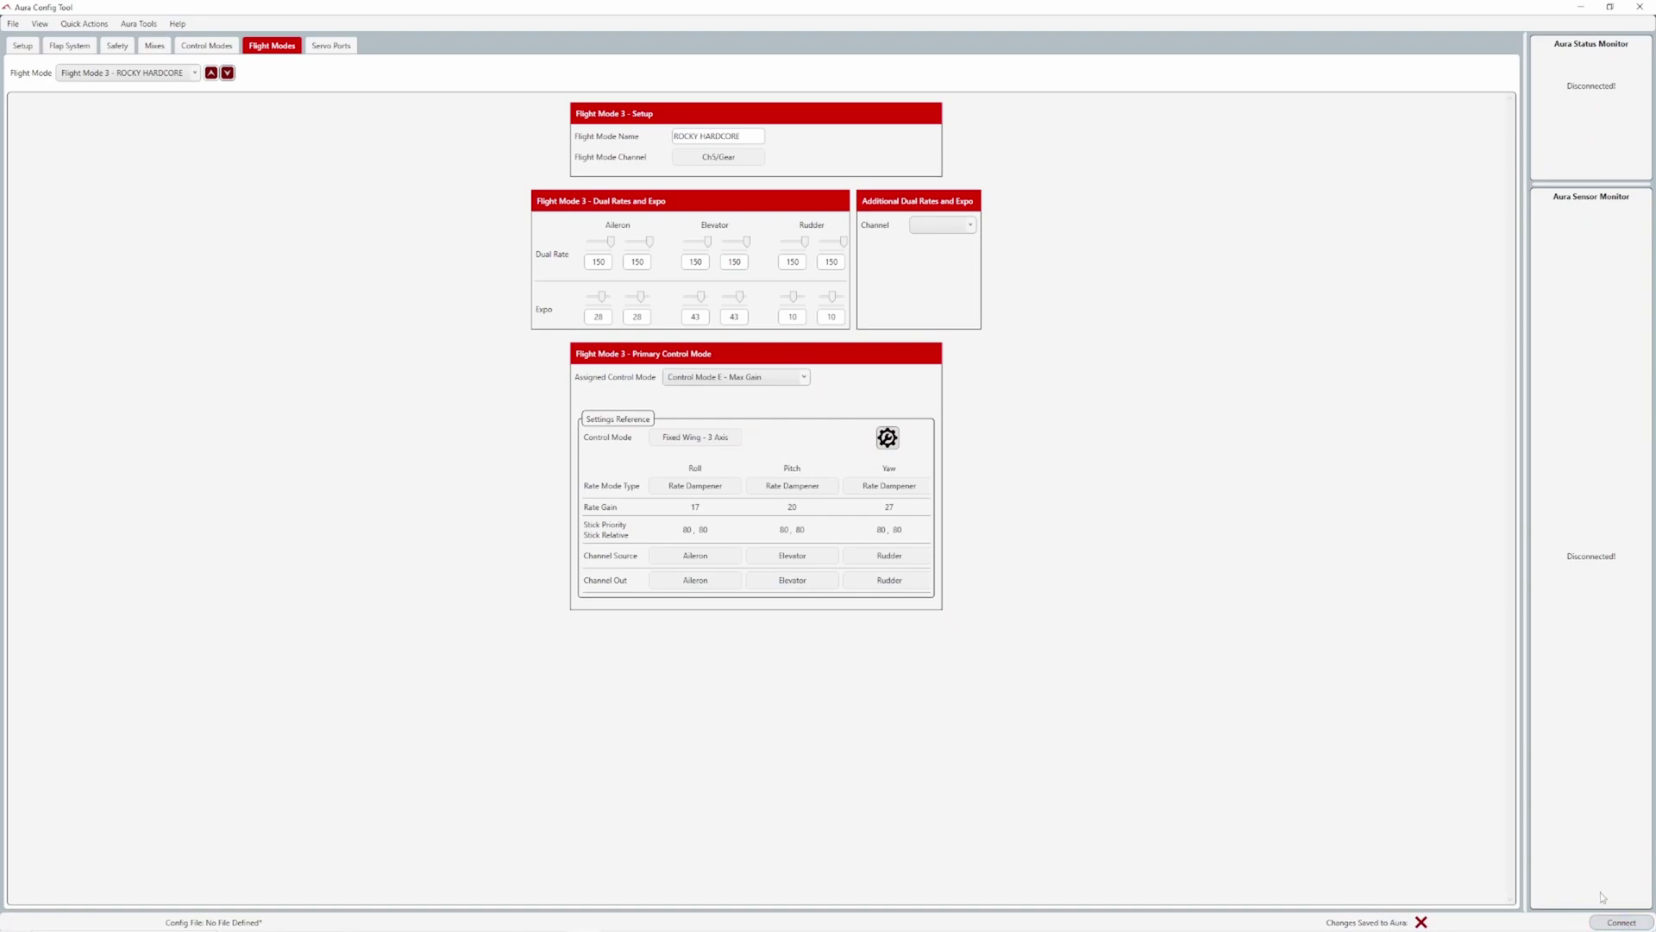
# Reconnect to the Aura and re-read its configuration from the module.
pyautogui.click(1621, 922)
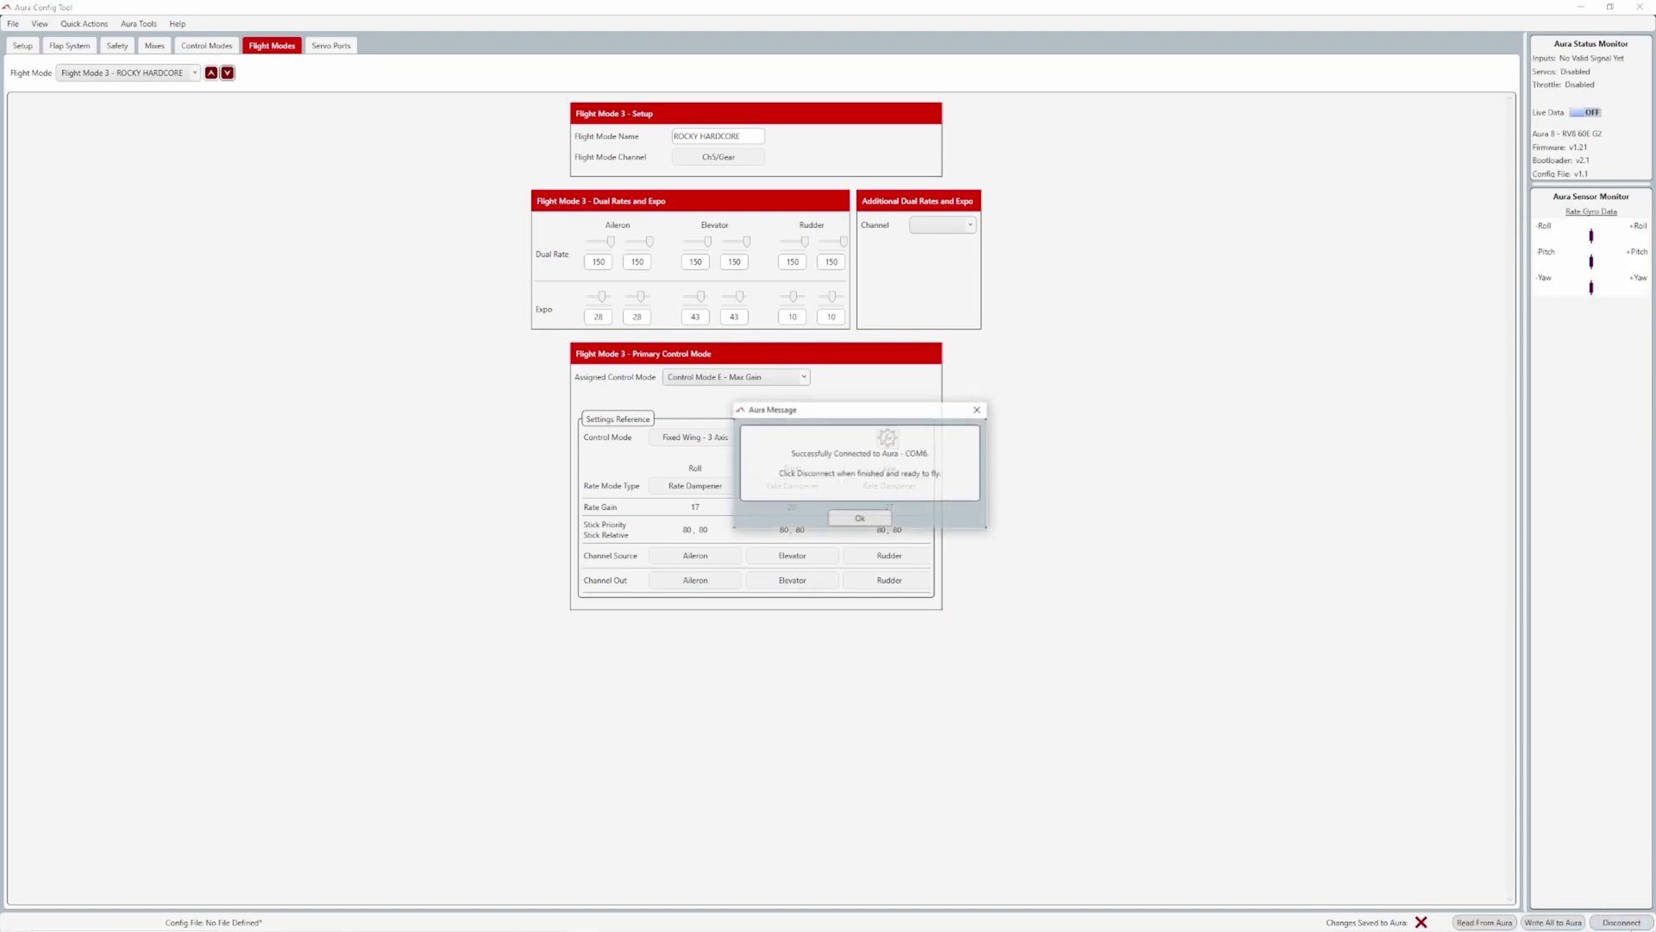
pyautogui.click(891, 520)
pyautogui.click(1470, 921)
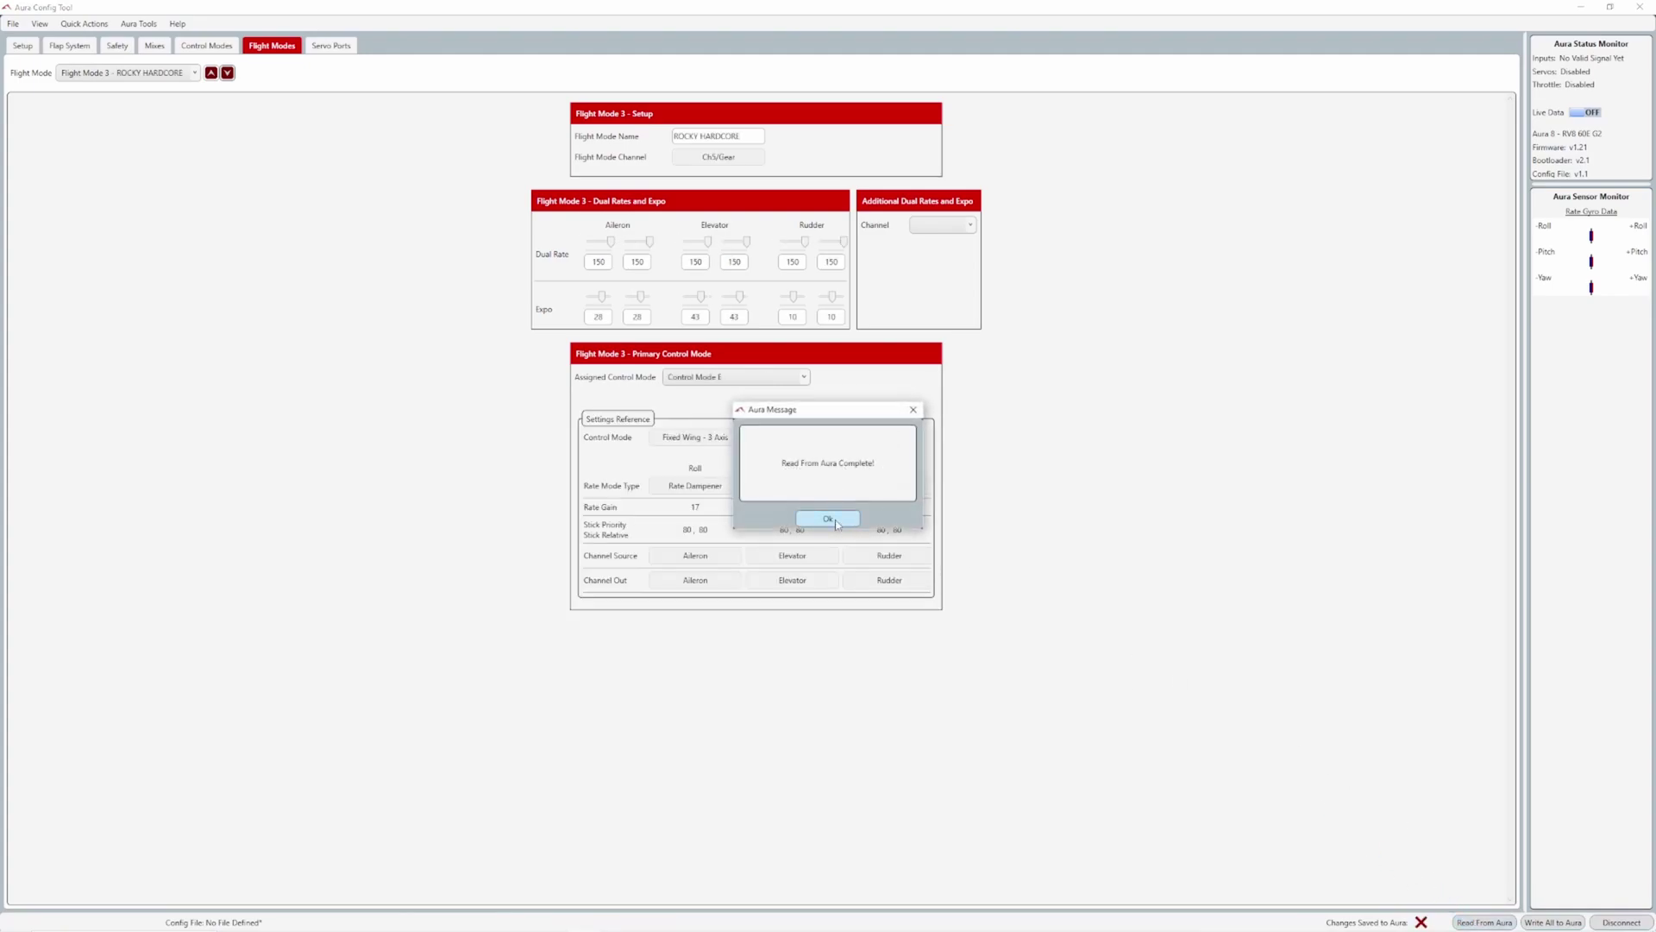
pyautogui.click(828, 520)
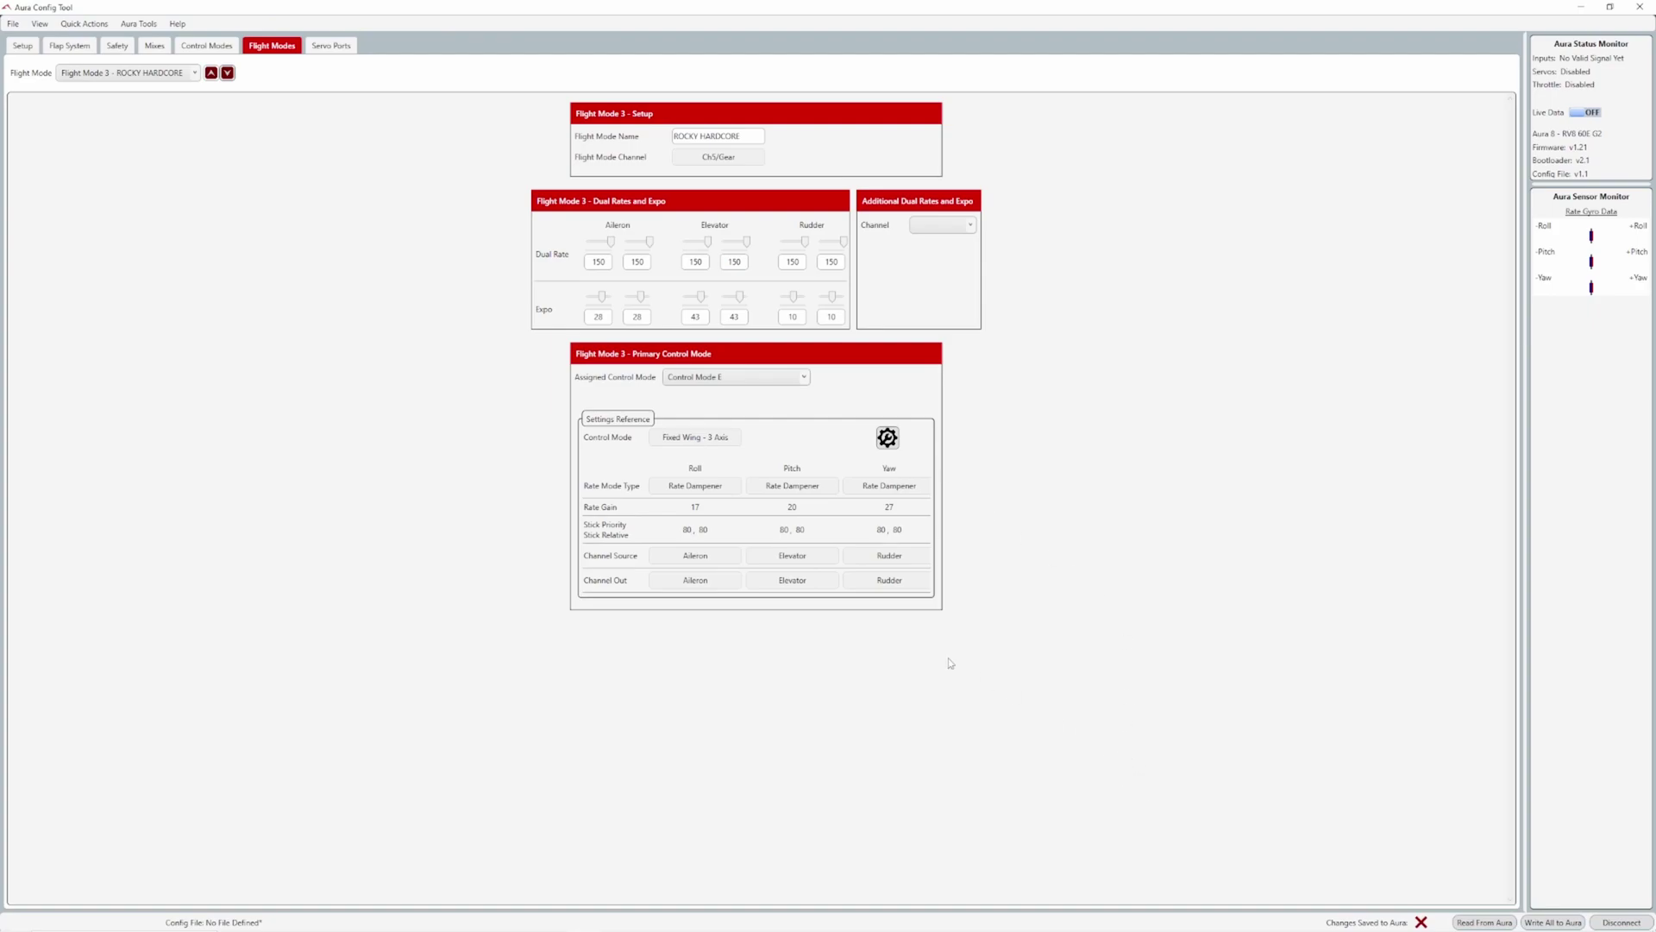
# Open Convert Aura for the RV8 60E G2 v1.21 unit and list its conversion targets.
pyautogui.click(12, 44)
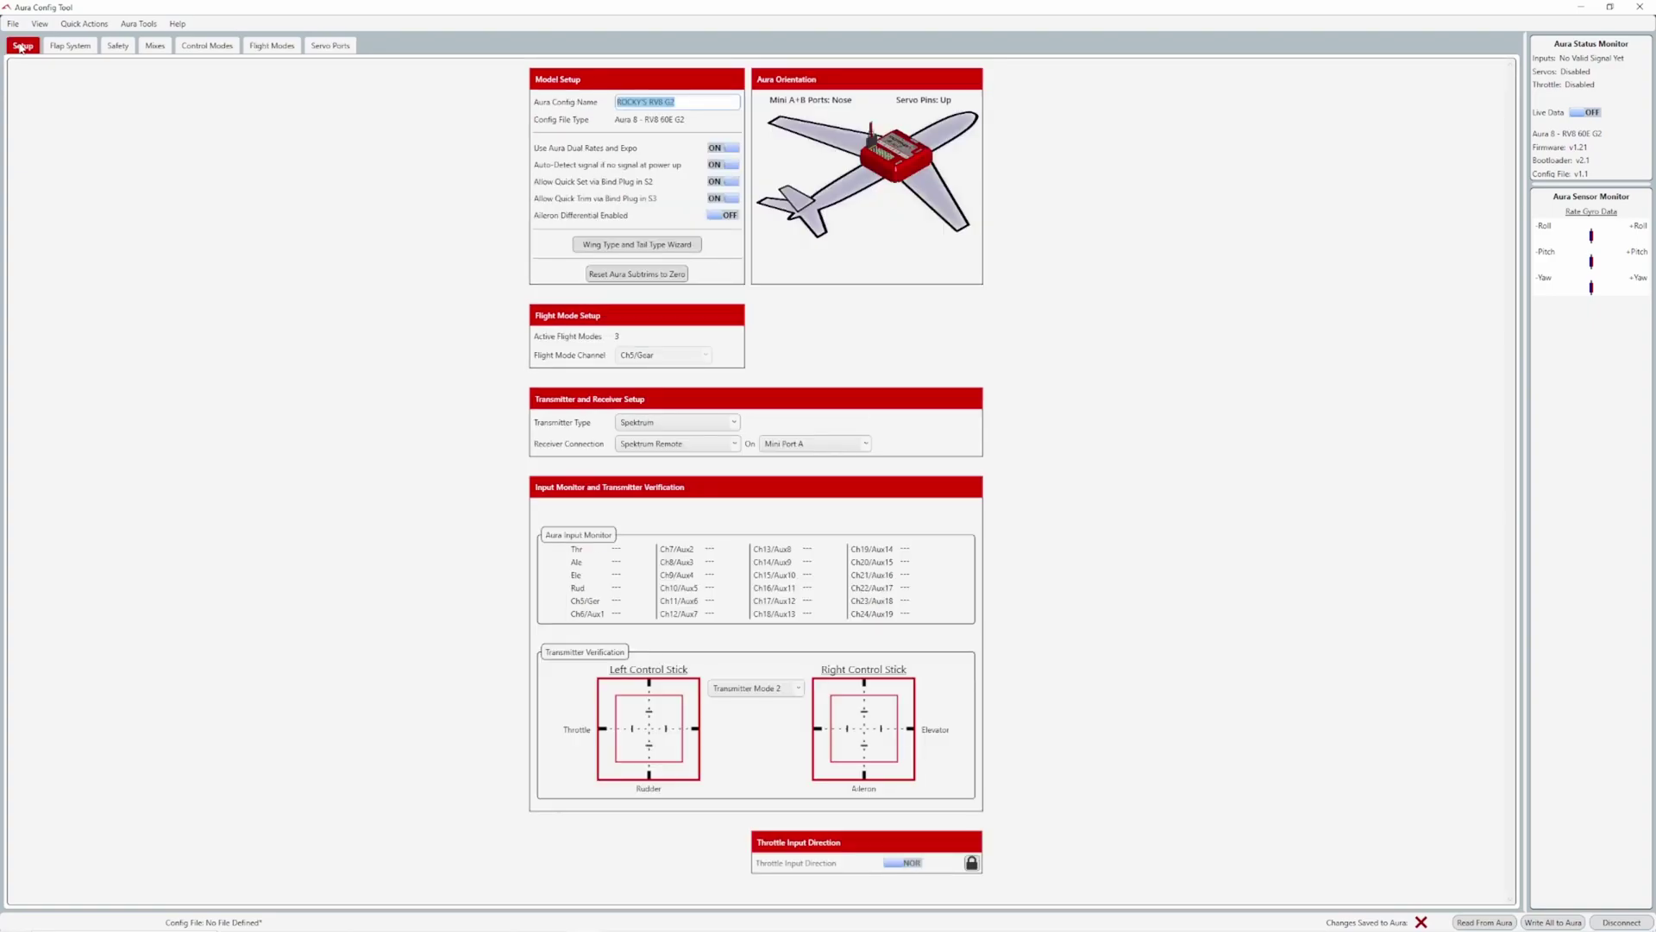
pyautogui.moveTo(687, 102); pyautogui.dragTo(630, 102)
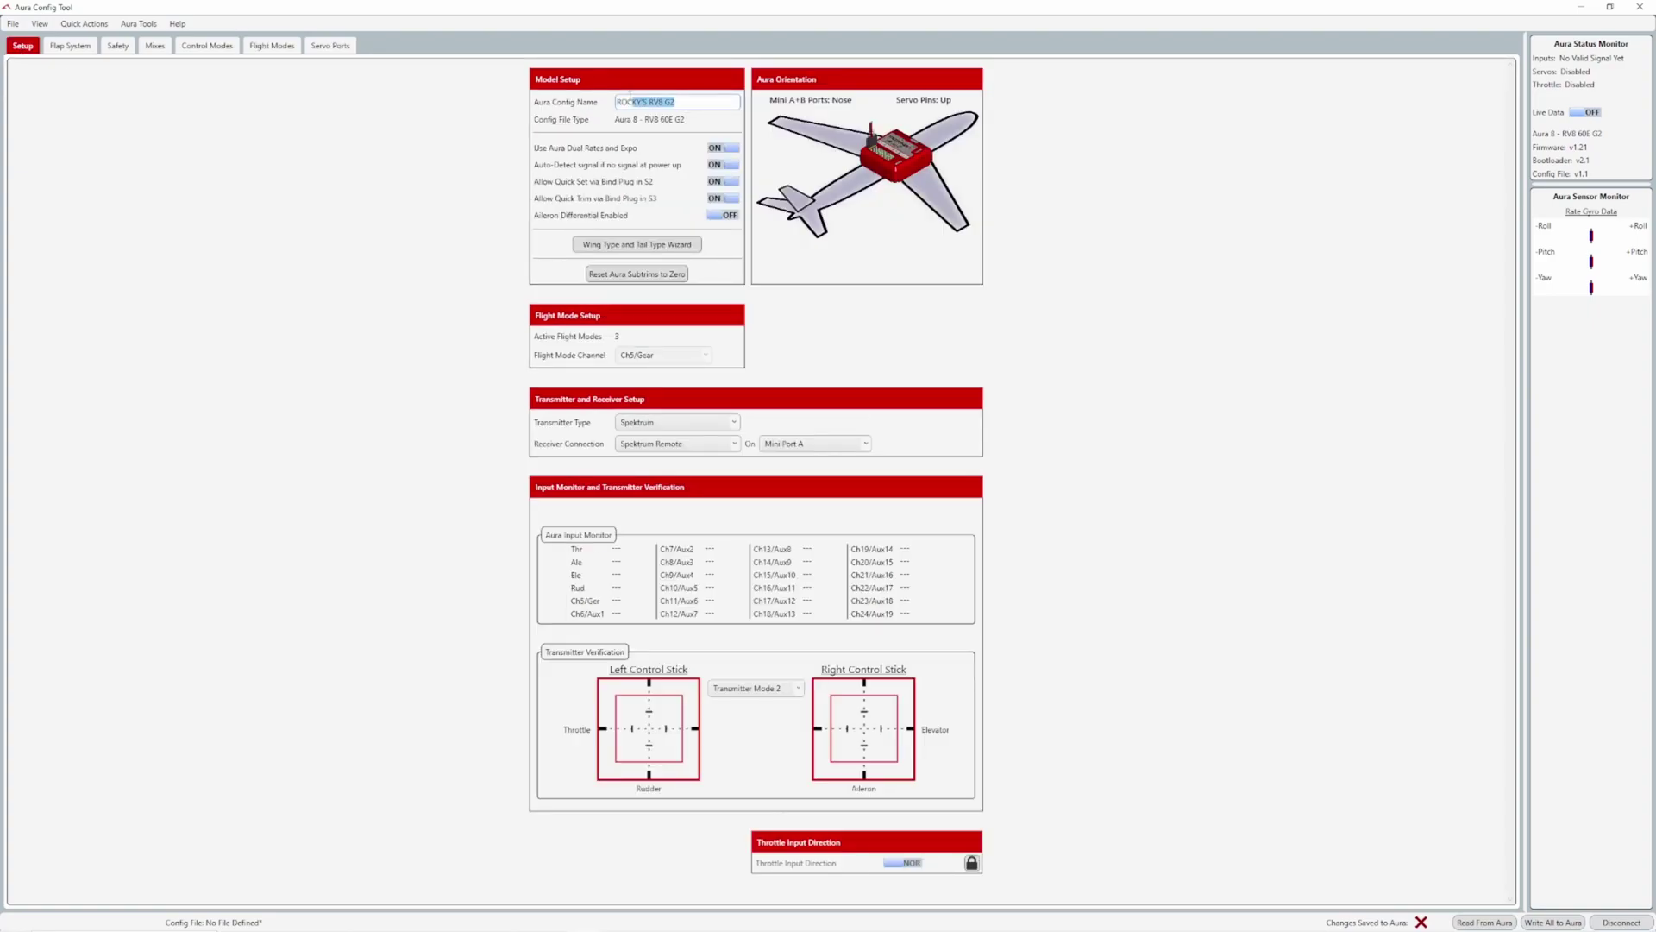
pyautogui.click(702, 102)
pyautogui.click(147, 23)
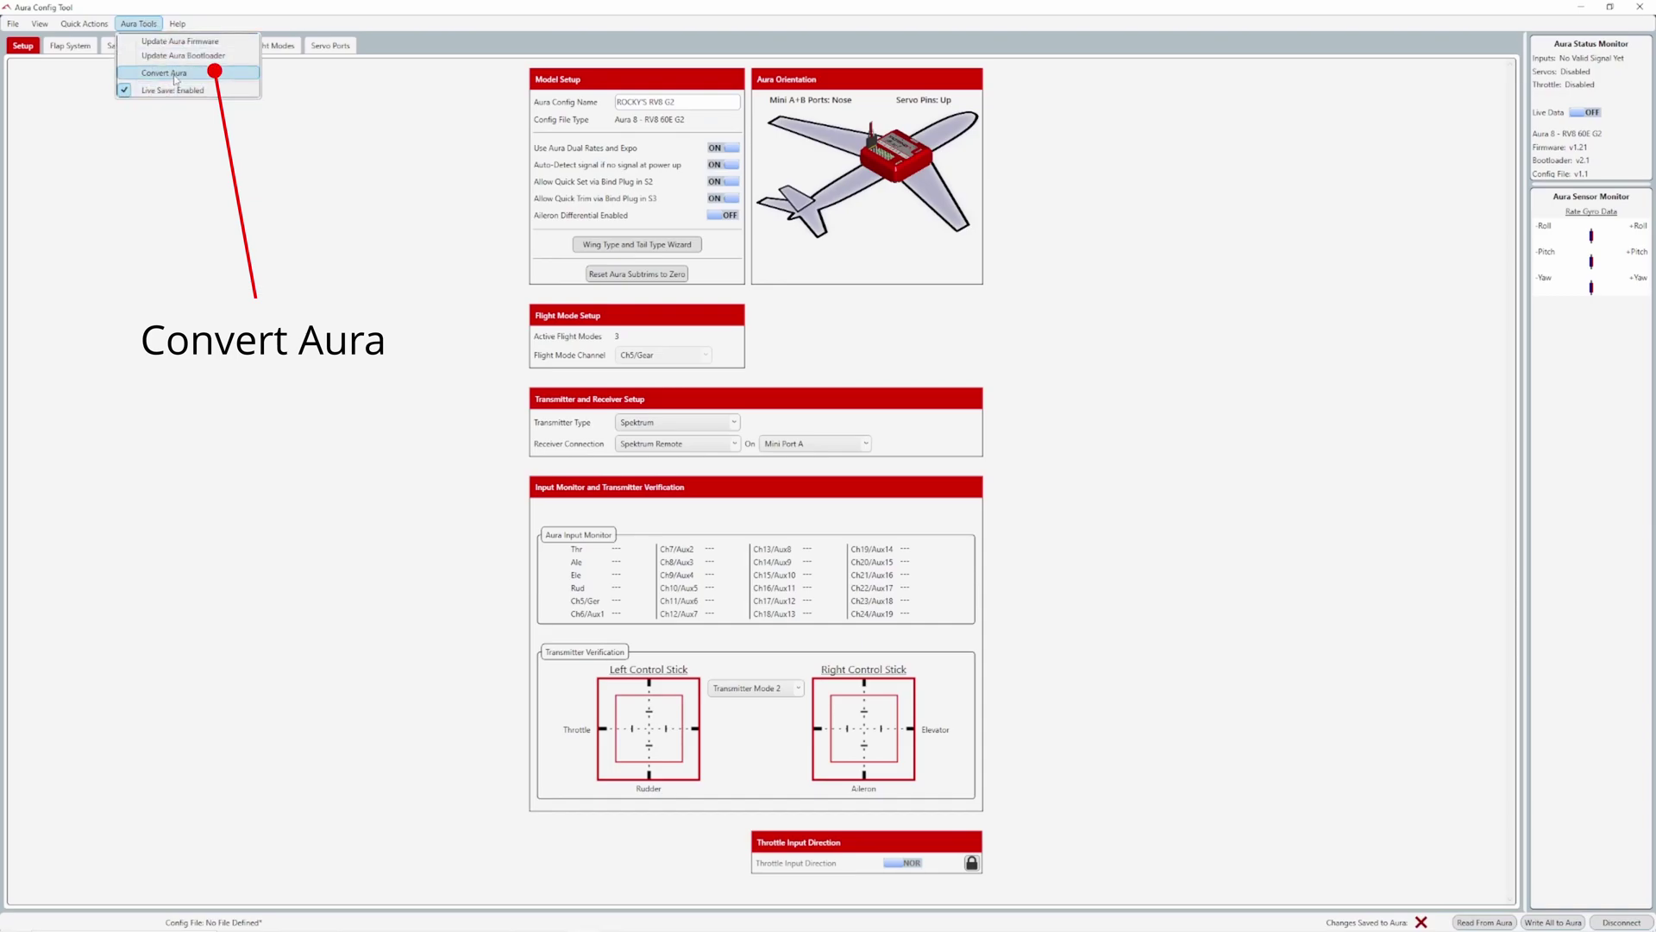
pyautogui.click(164, 72)
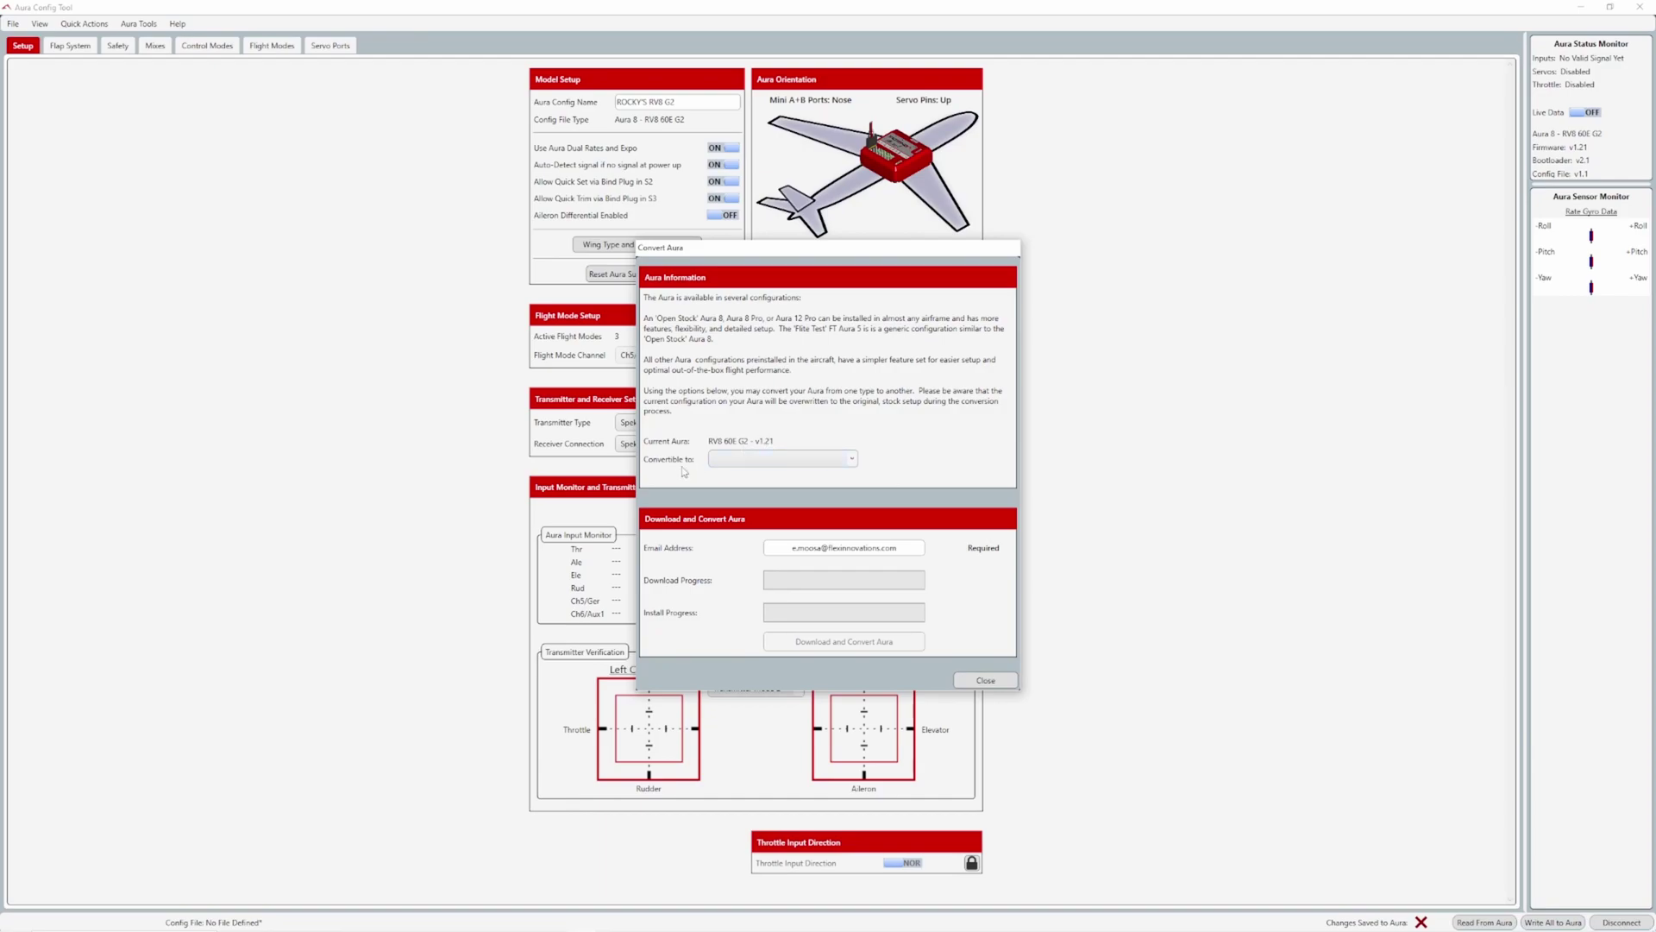
pyautogui.click(854, 461)
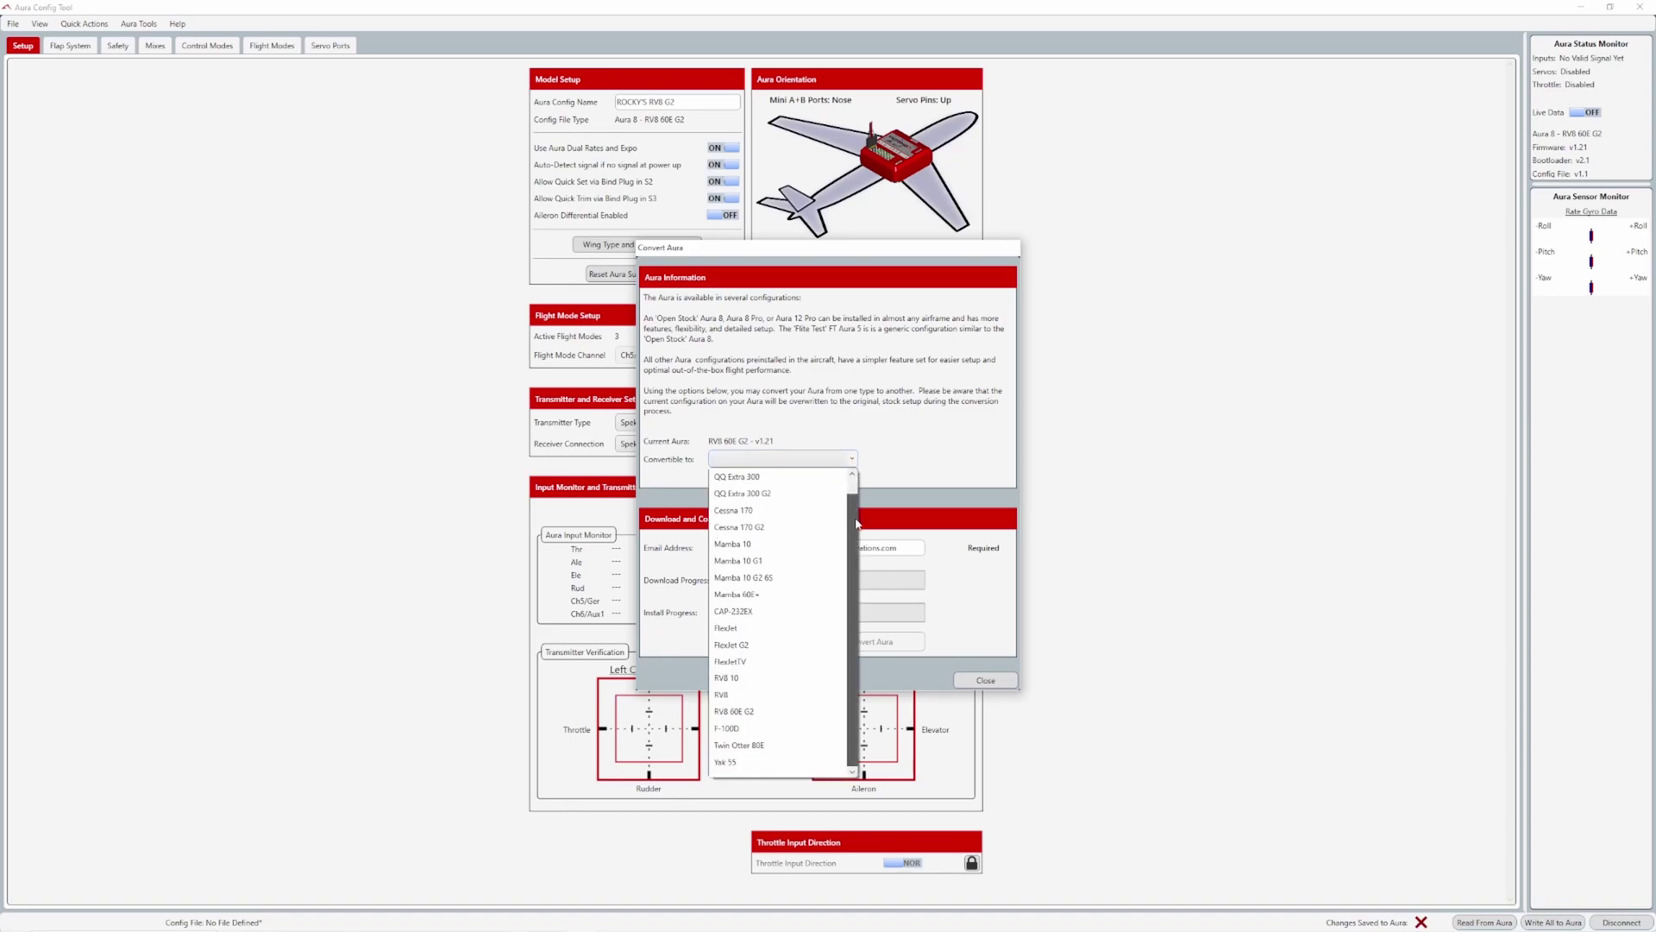
# Set the conversion target to RV8 60E G2, after briefly choosing Cessna 170 G2.
pyautogui.click(769, 715)
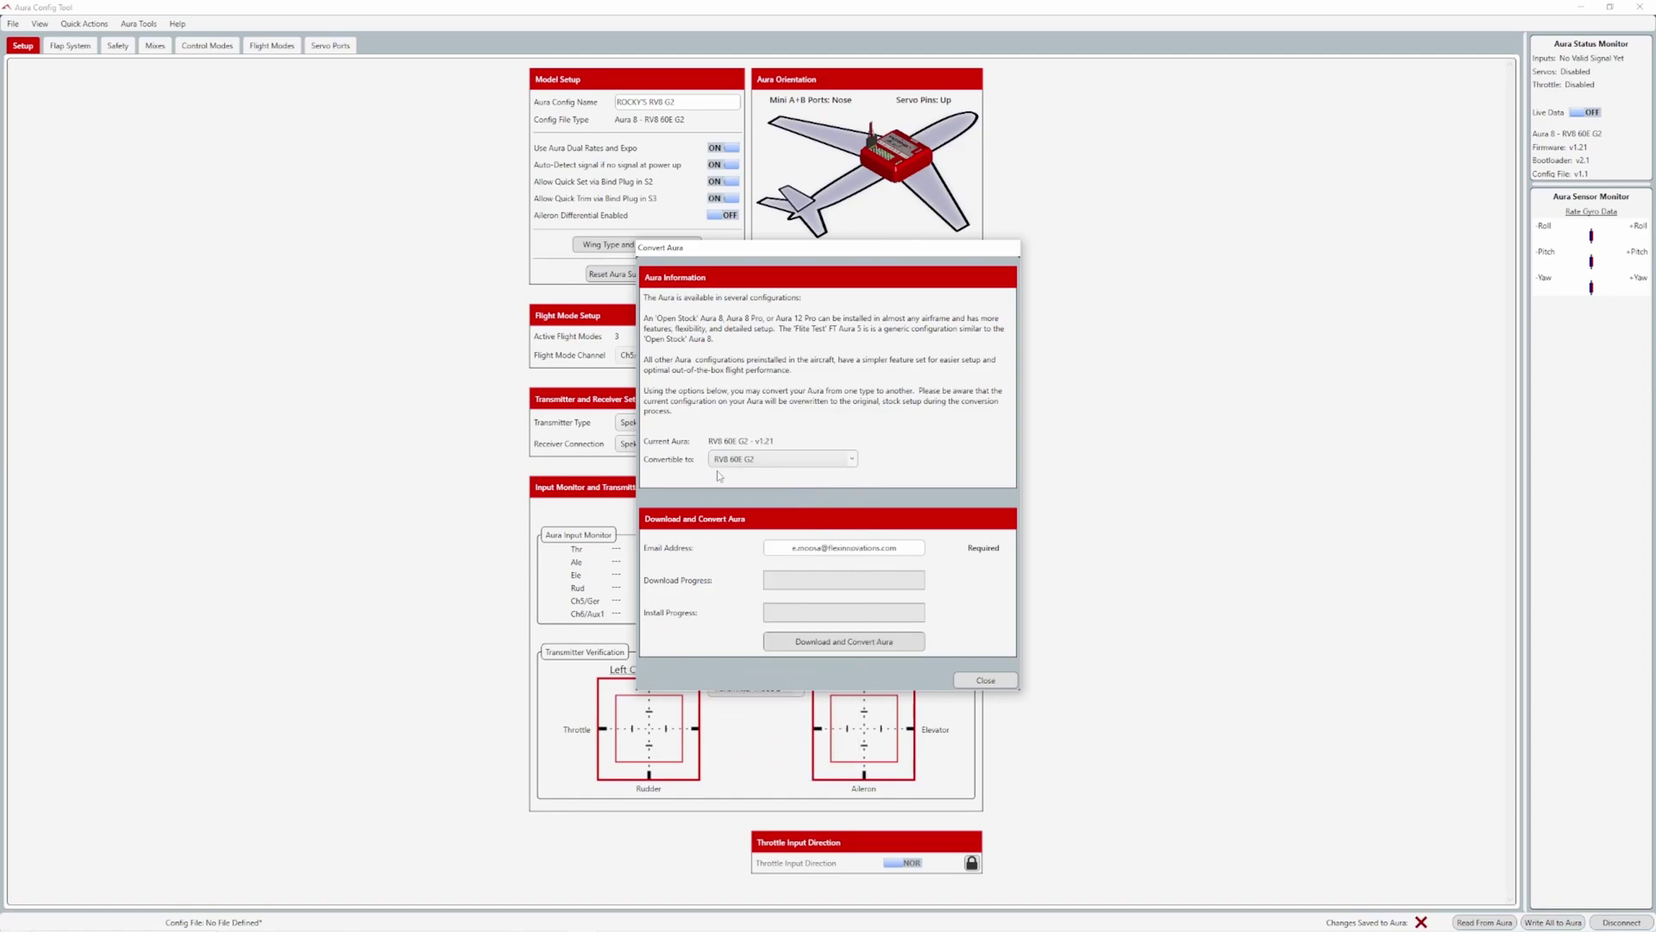
pyautogui.click(844, 462)
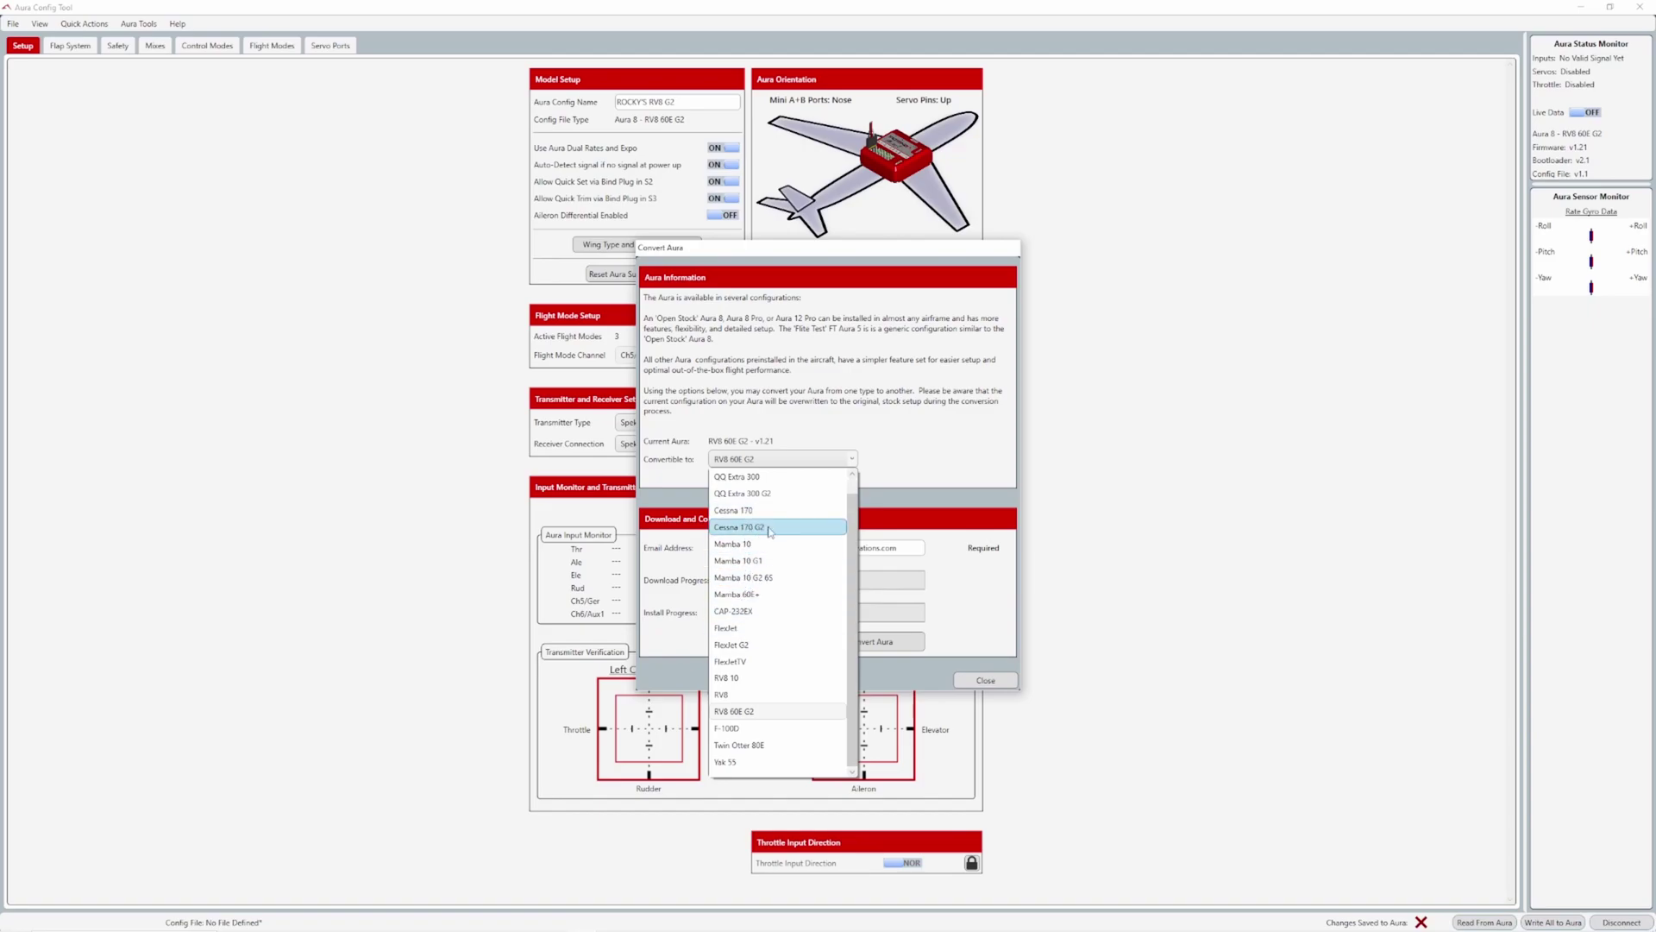
pyautogui.click(739, 530)
pyautogui.click(744, 457)
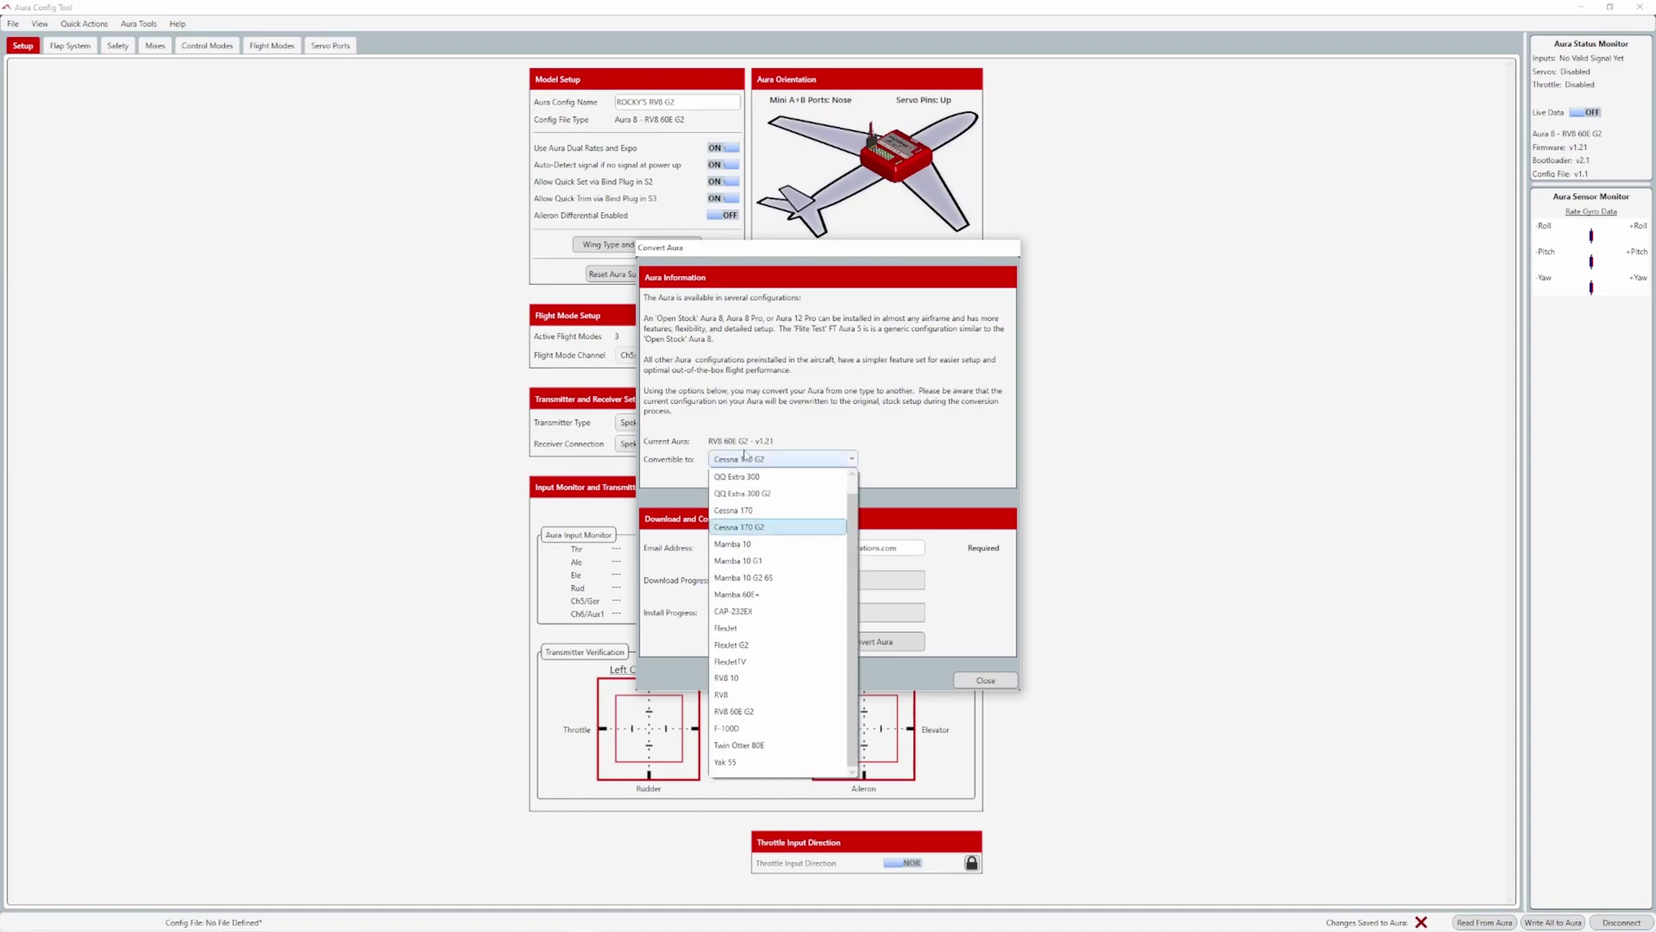
pyautogui.click(745, 713)
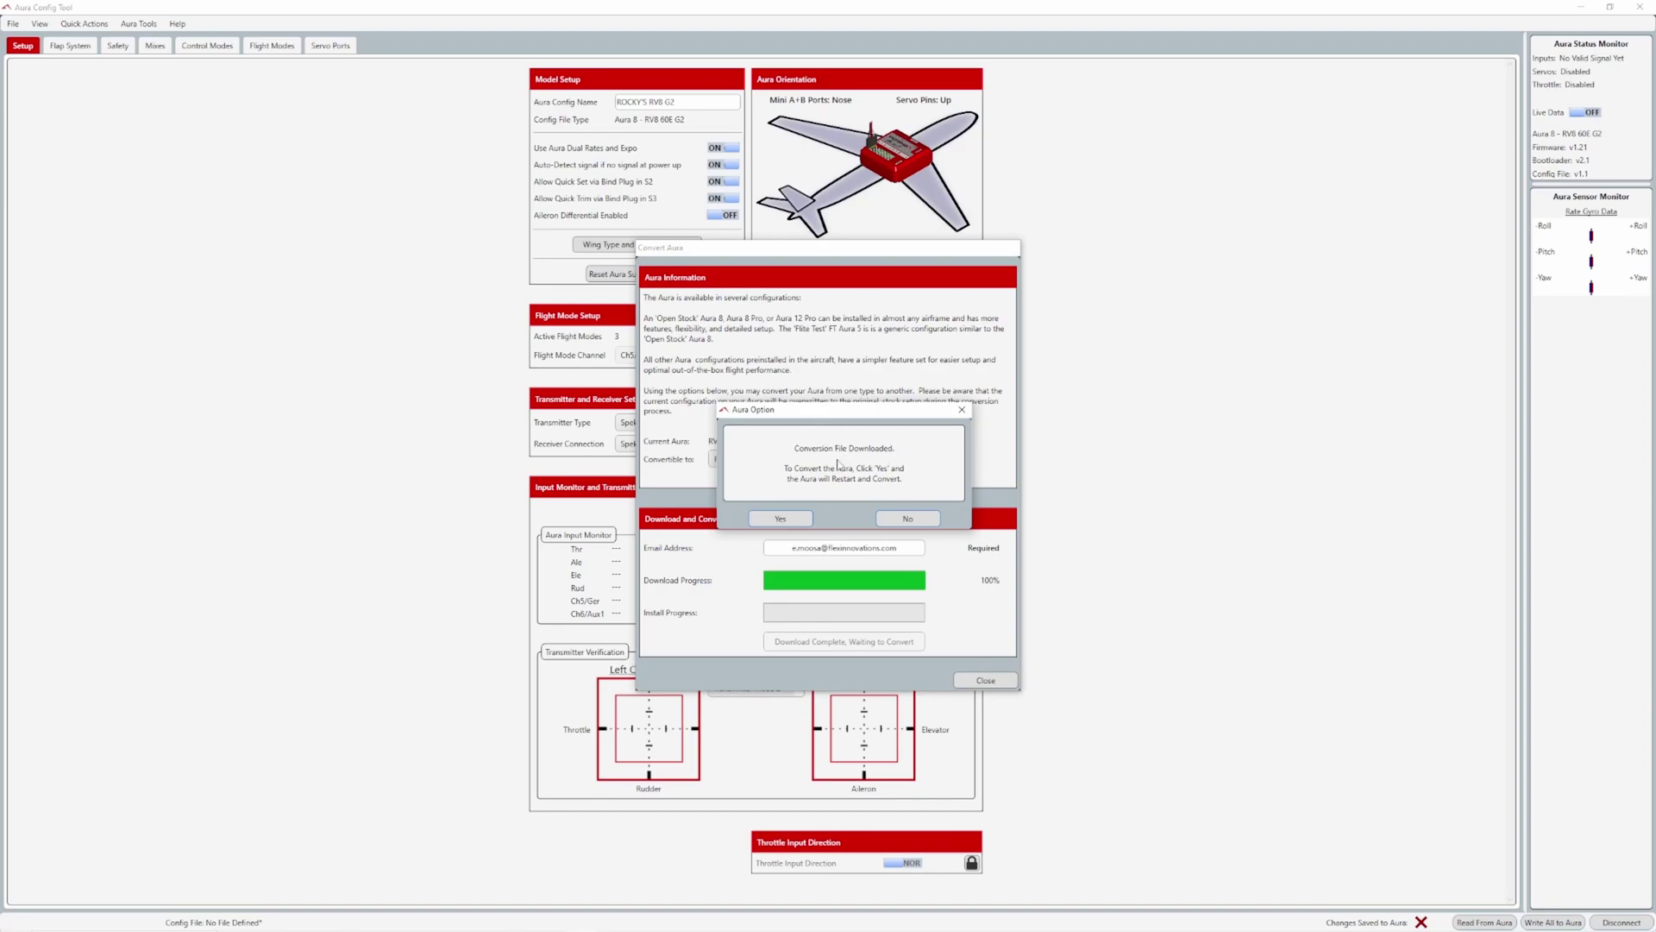
# Confirm the RV8 60E G2 conversion, let it install to 100%, and restart the module.
pyautogui.click(780, 518)
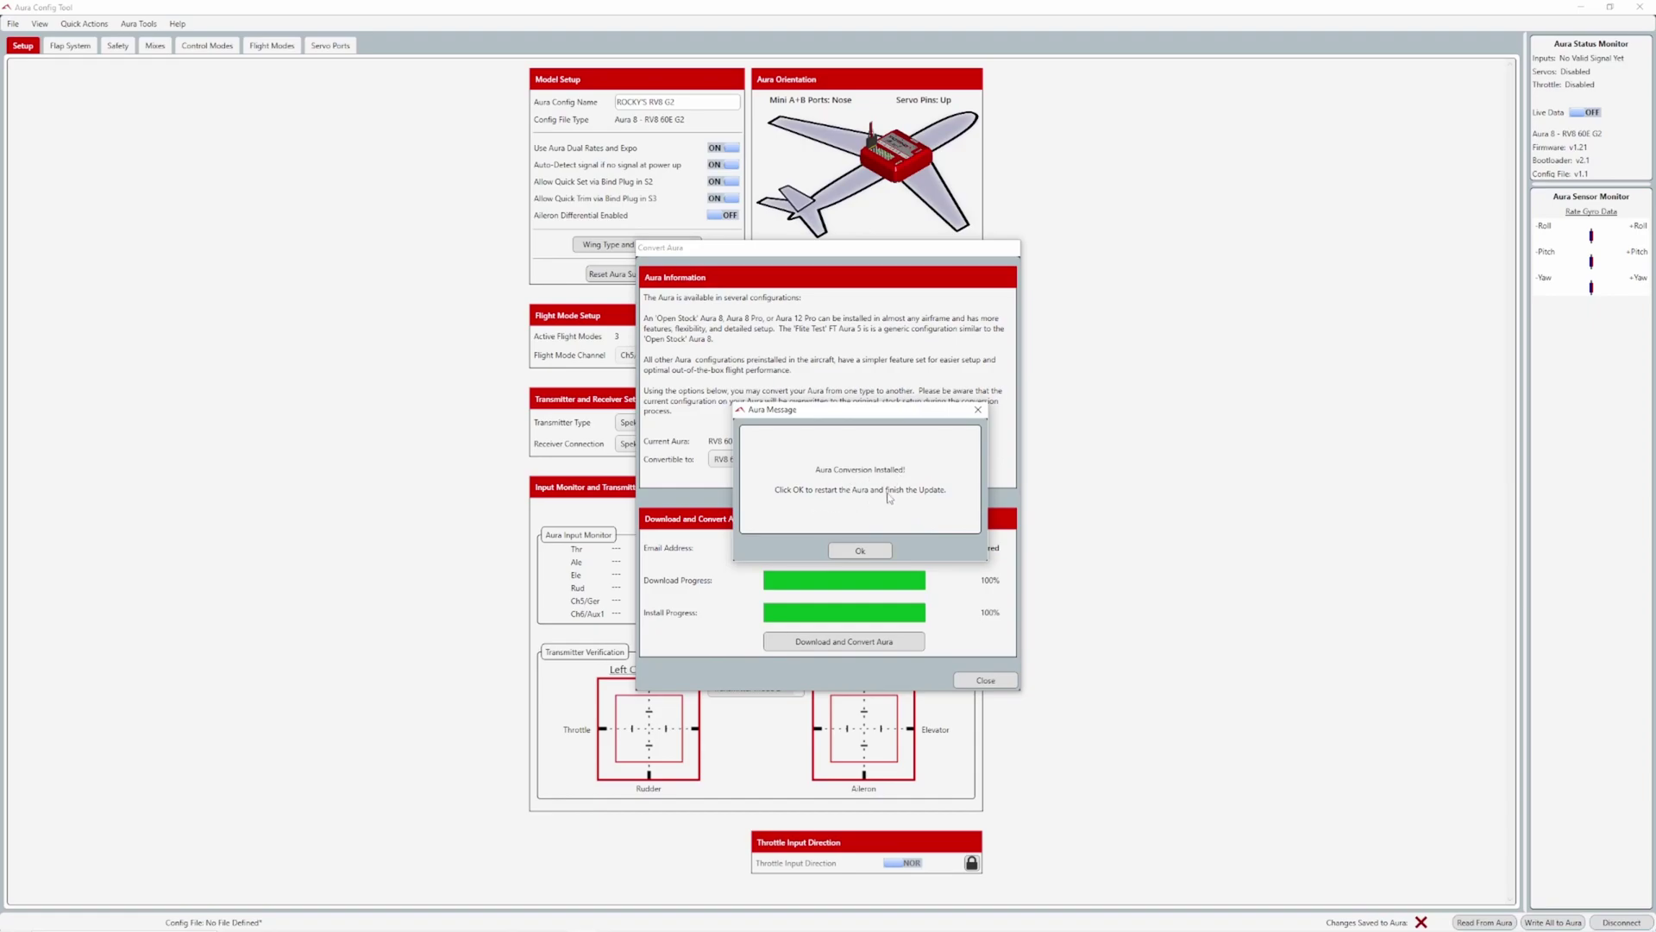
pyautogui.click(844, 554)
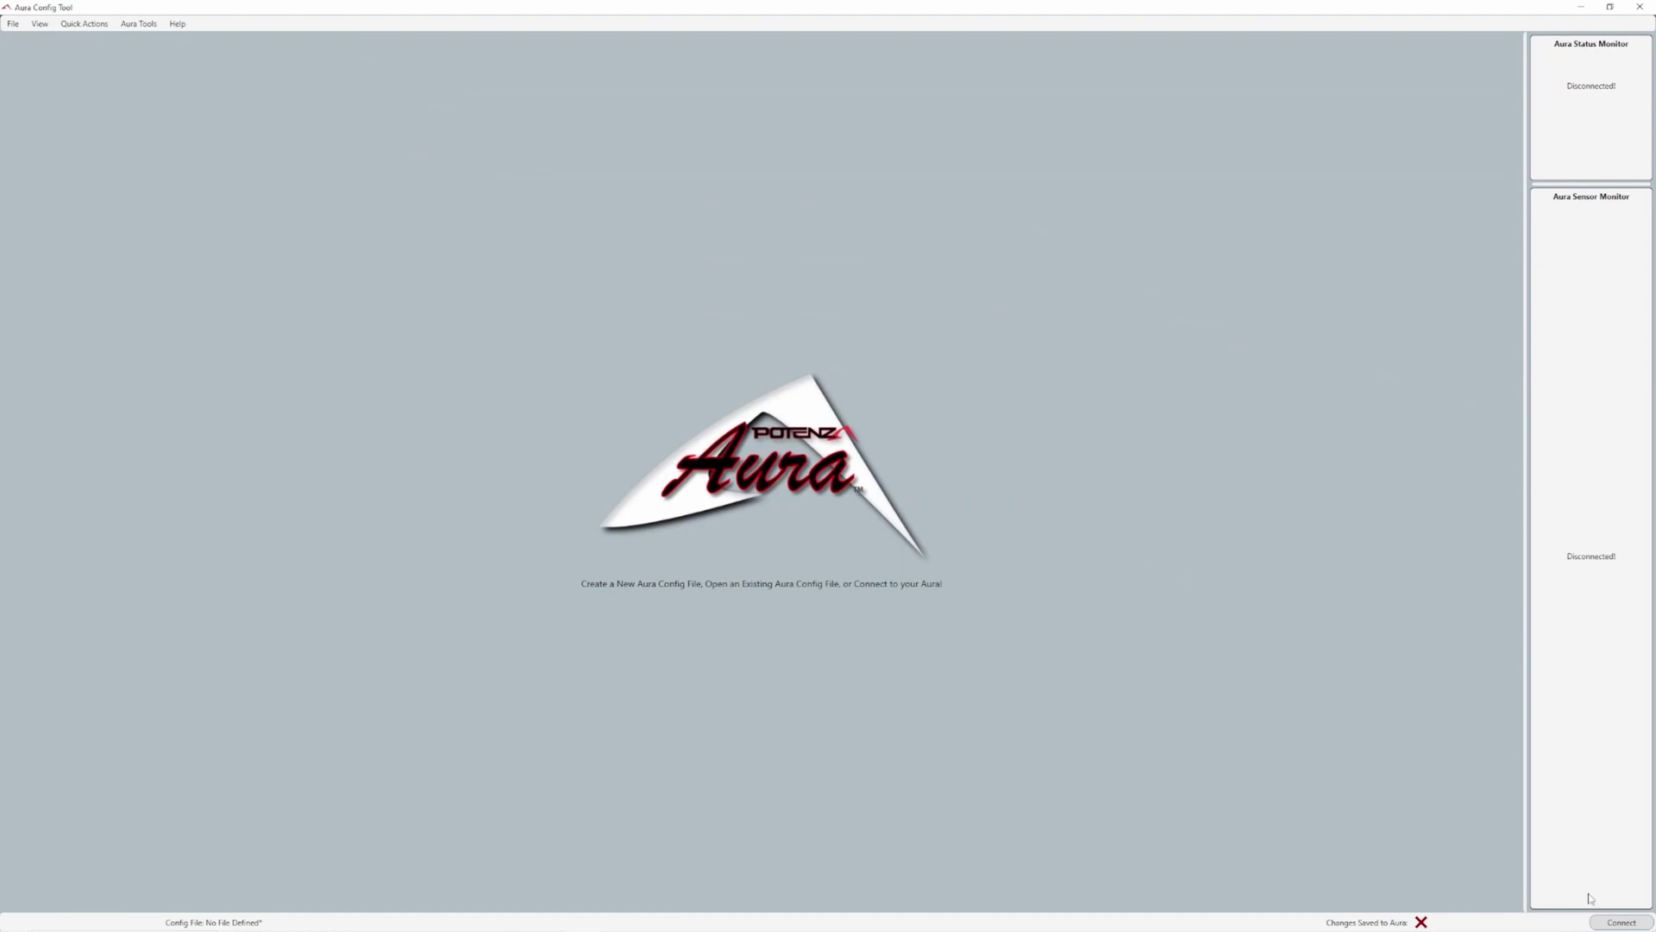
# Reconnect, read settings from the Aura, and verify the config name is RV8 60E G2.
pyautogui.click(1600, 921)
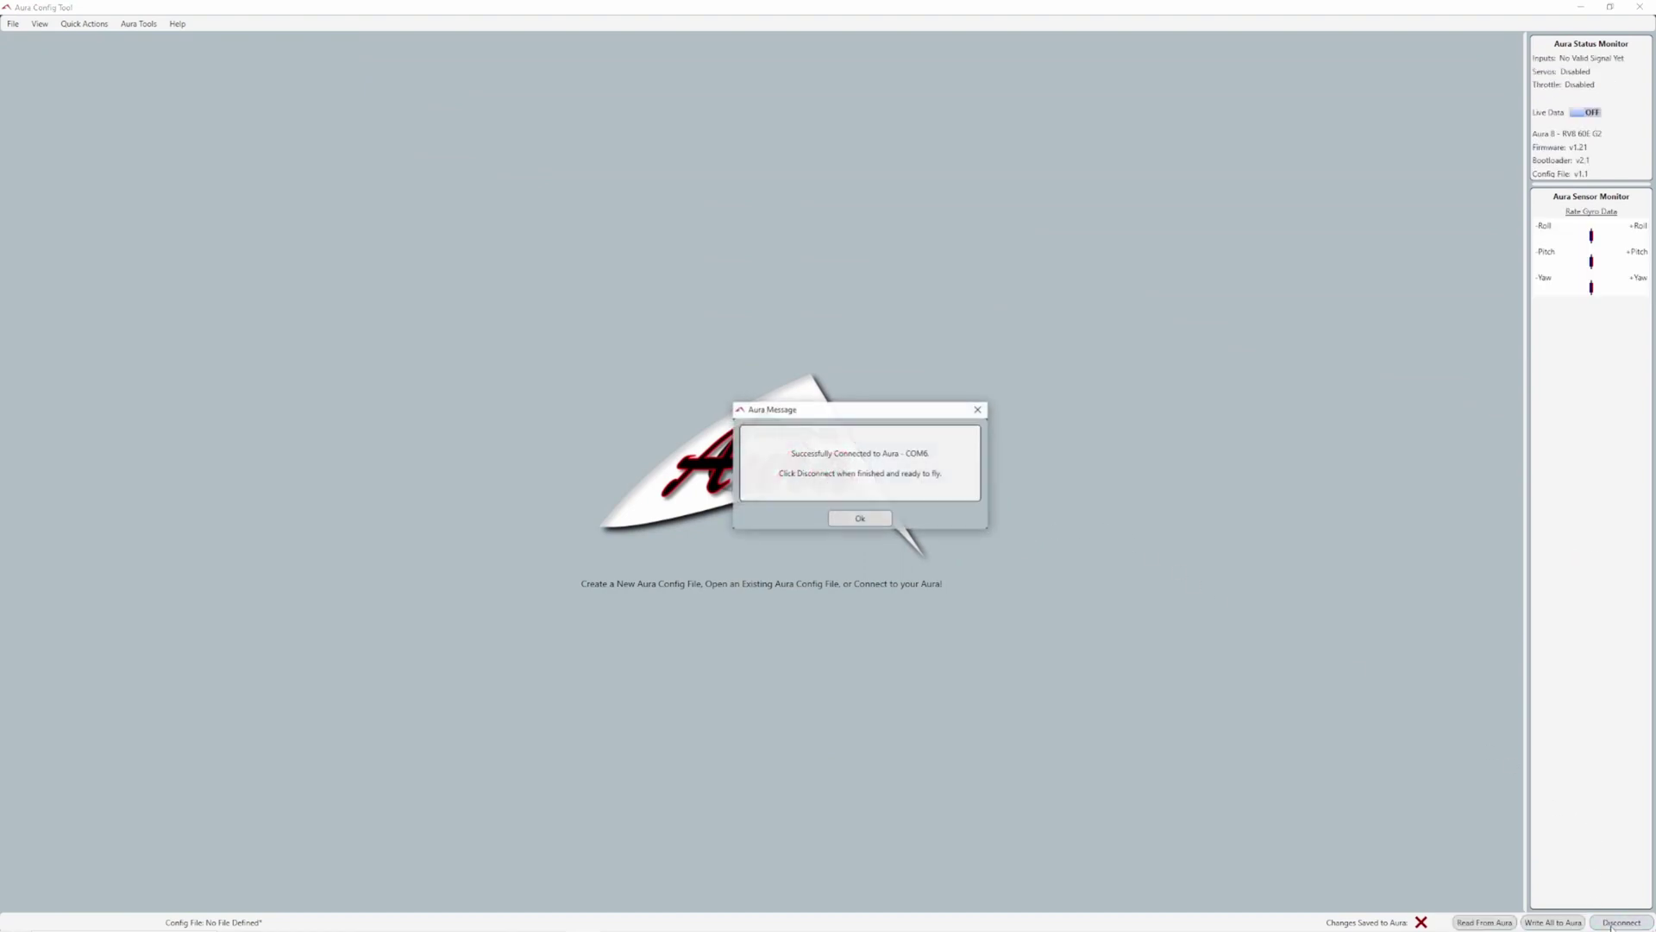
pyautogui.click(876, 522)
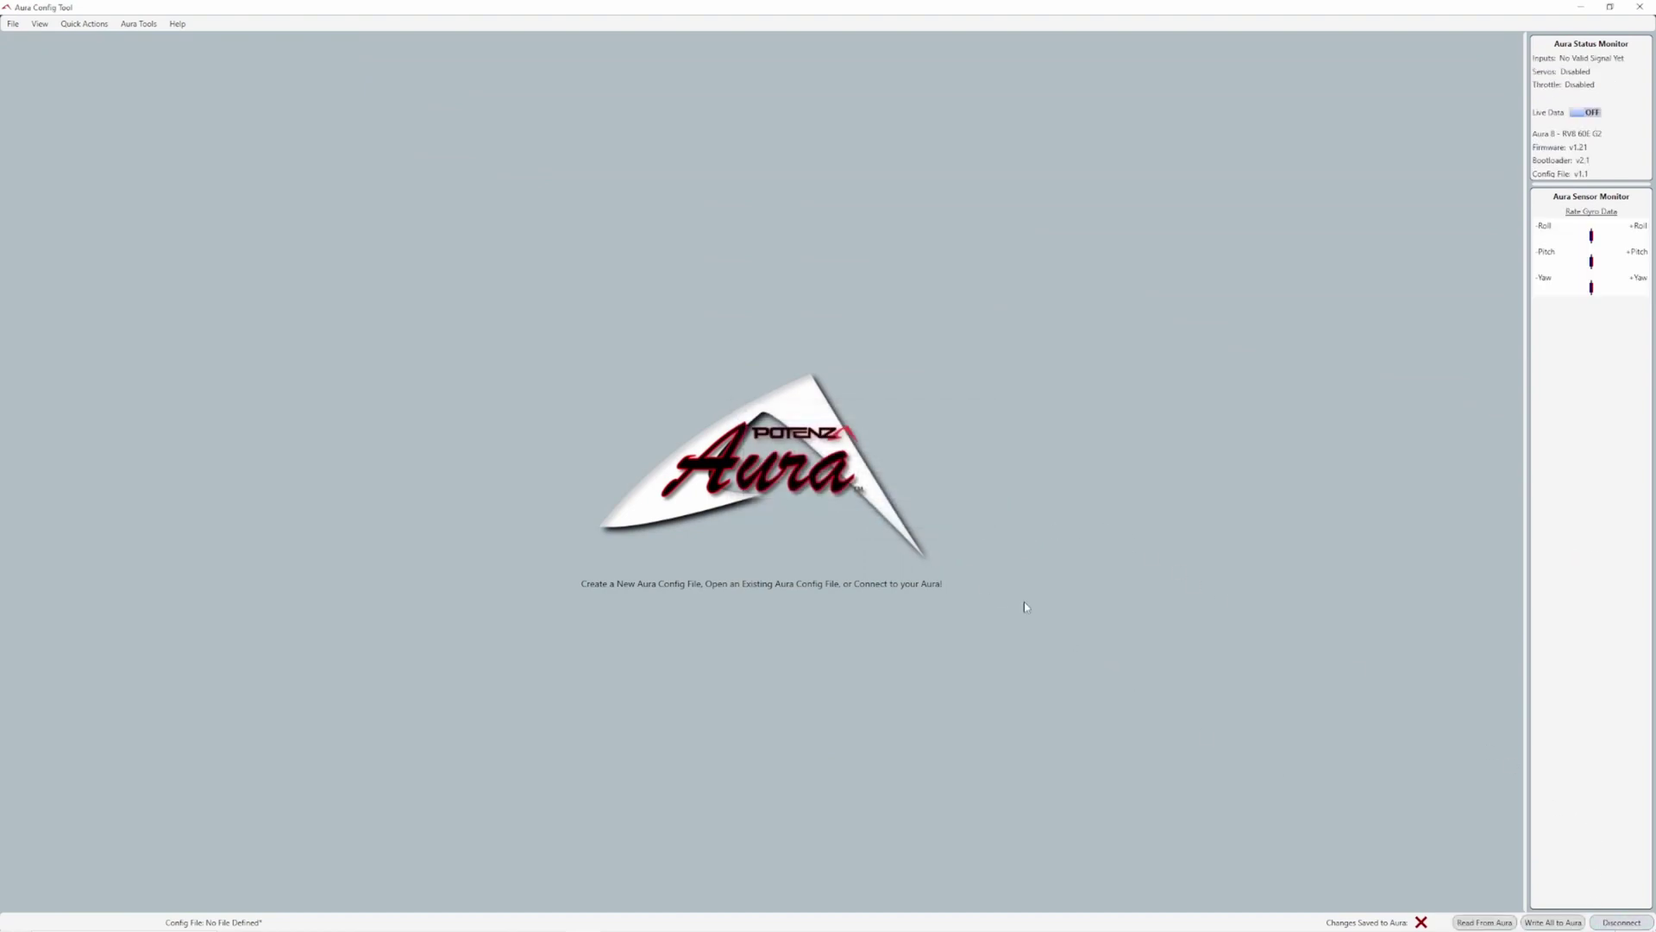
pyautogui.click(1481, 922)
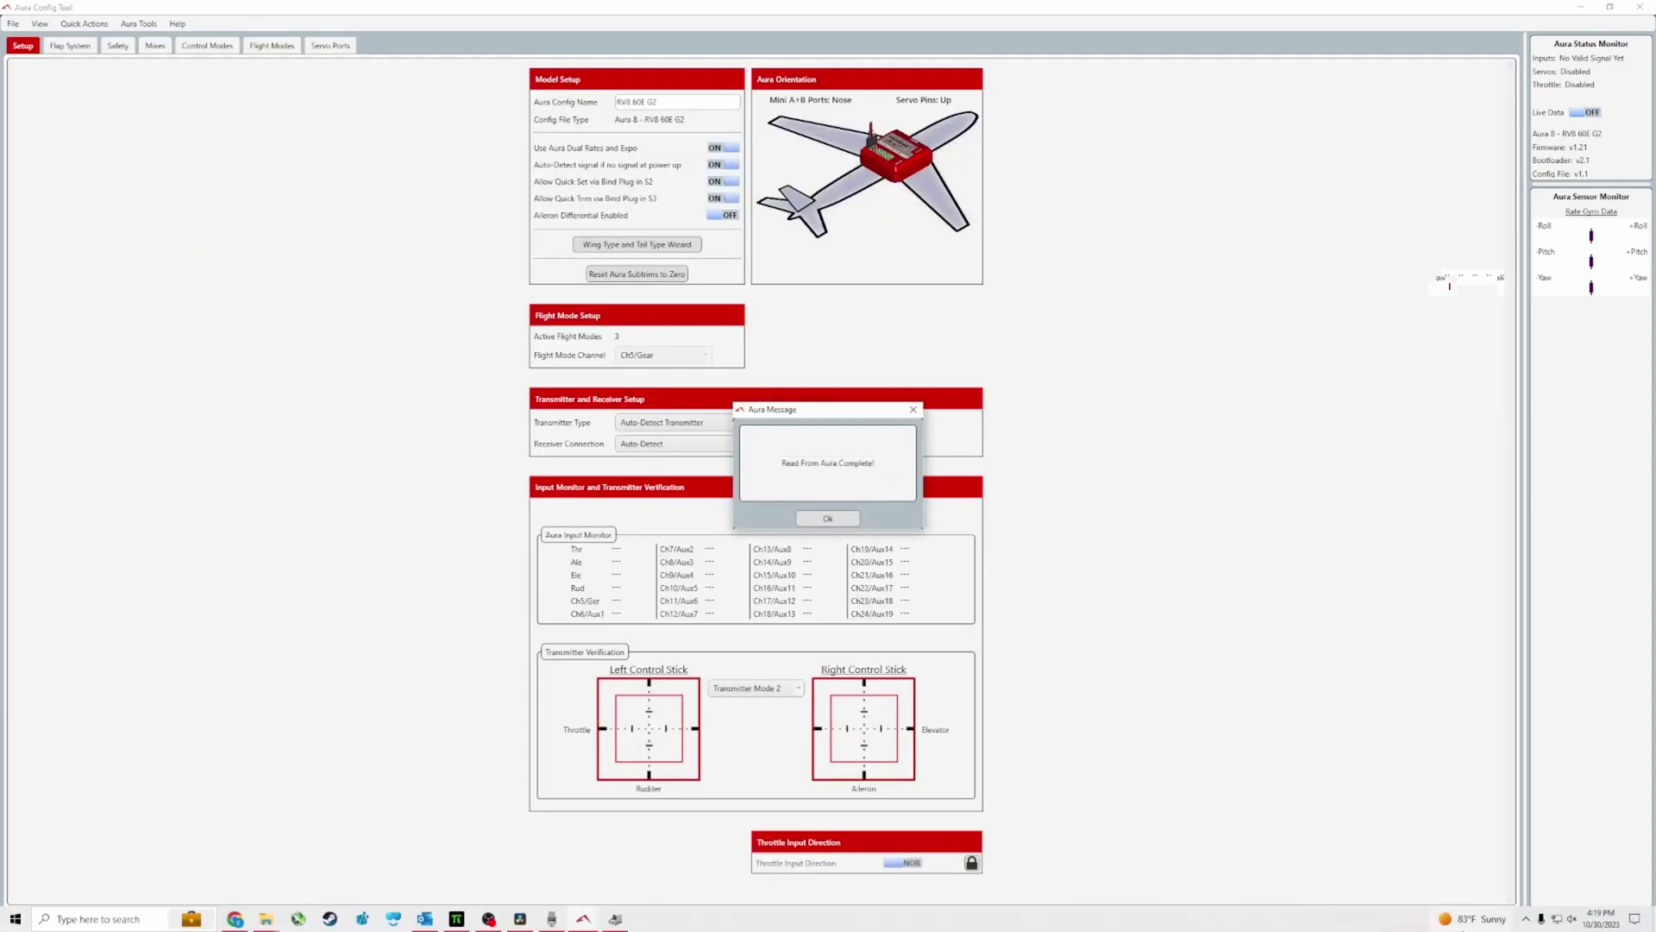
pyautogui.click(810, 517)
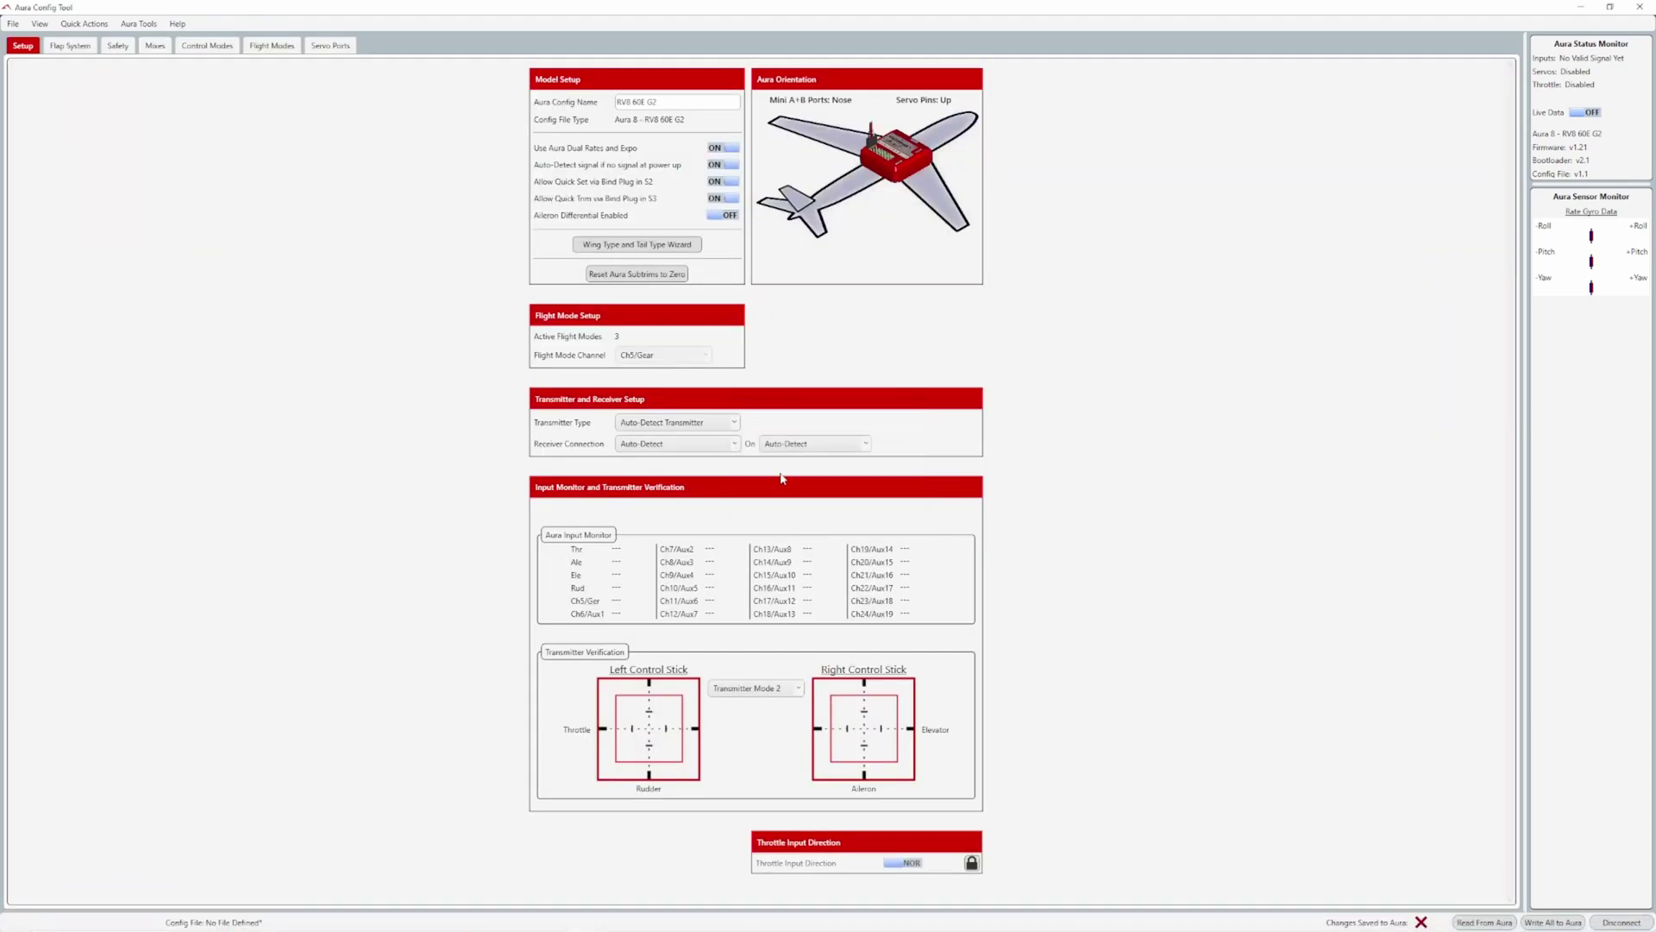
pyautogui.moveTo(668, 103); pyautogui.dragTo(596, 106)
pyautogui.click(261, 48)
# Review the default flight modes FM Sport, FM Fast 3D and FM Slow 3D.
pyautogui.click(169, 75)
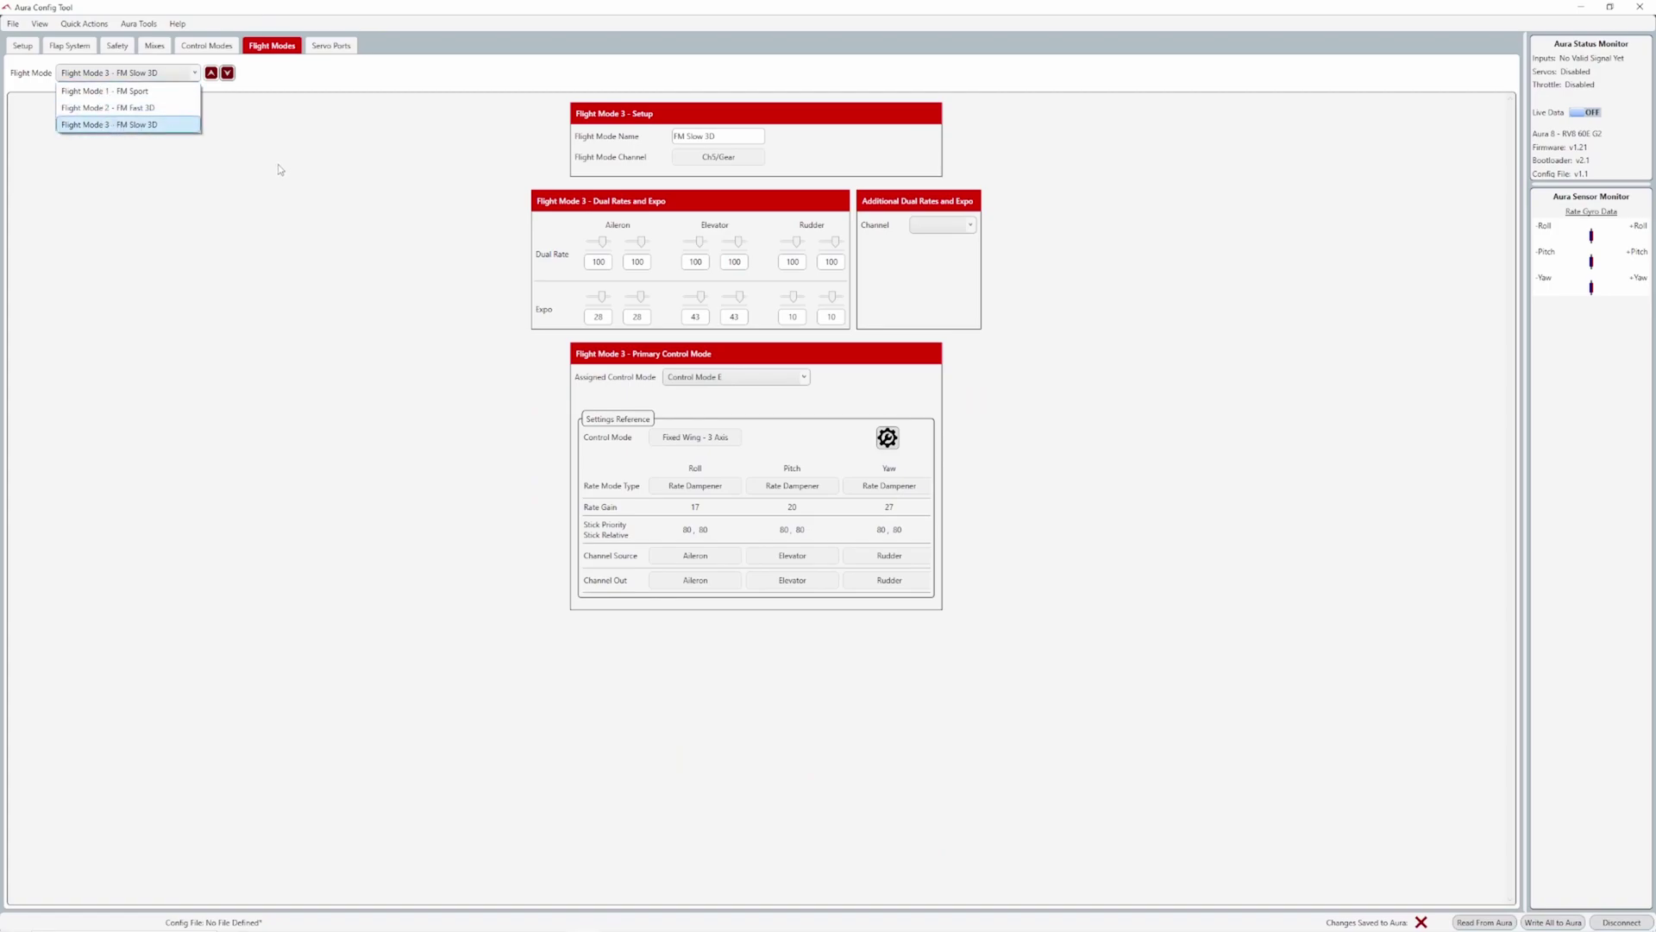
pyautogui.click(126, 127)
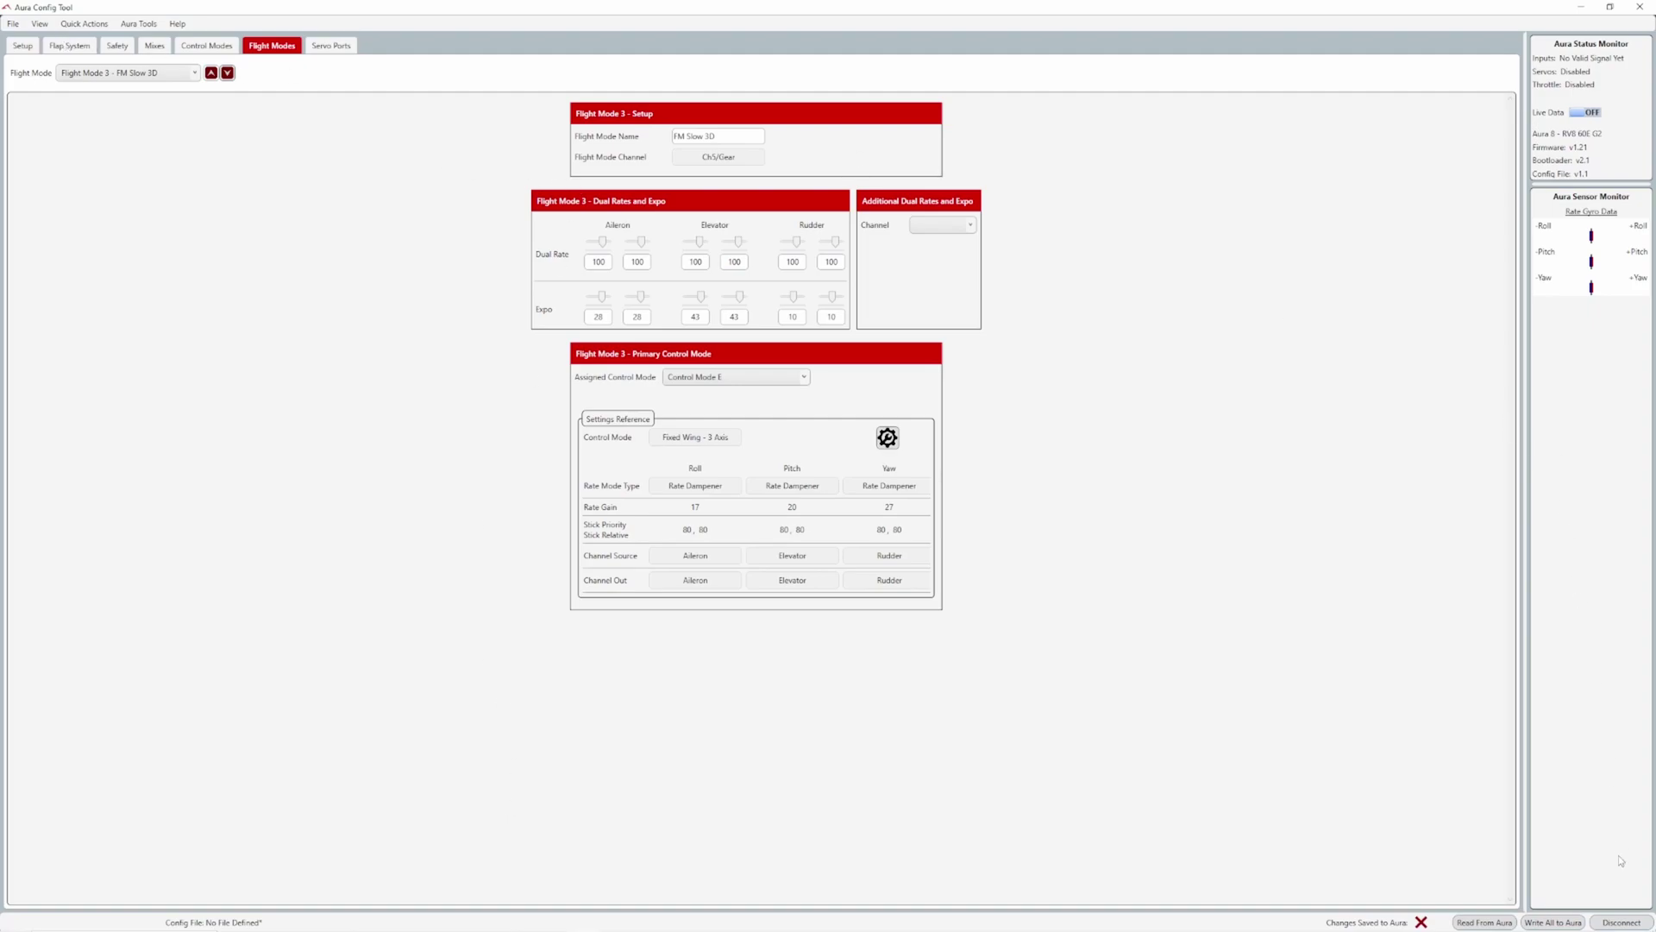
# Disconnect the Aura Config Tool from the converted Aura module, leaving both monitor panels showing Disconnected.
pyautogui.click(1619, 923)
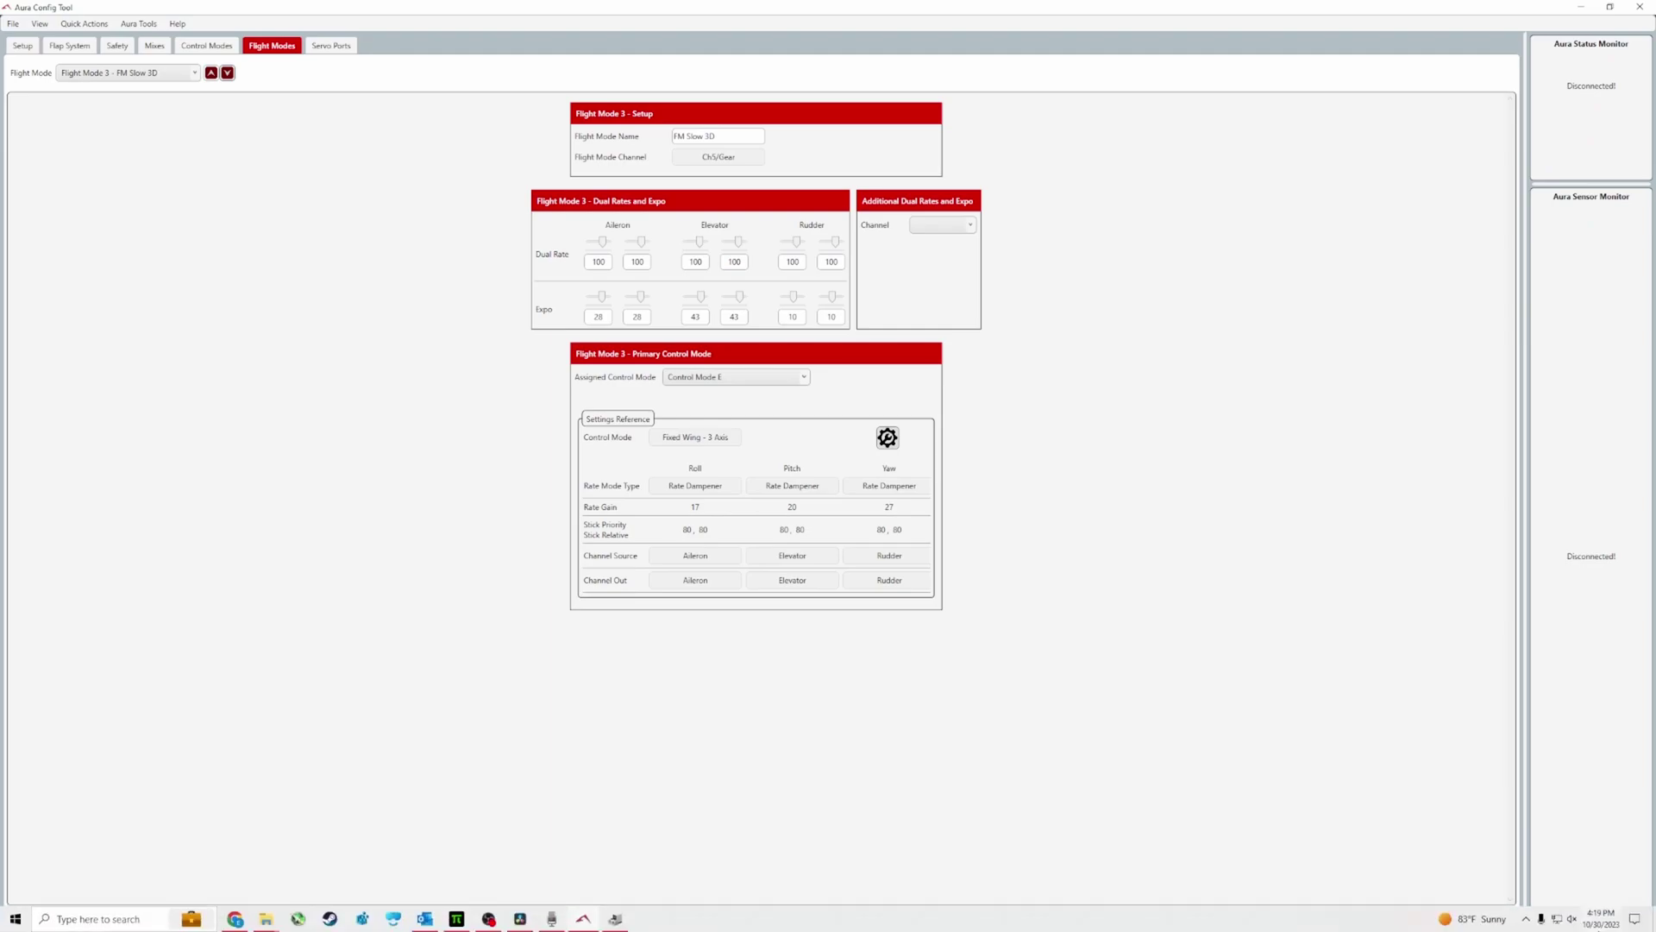